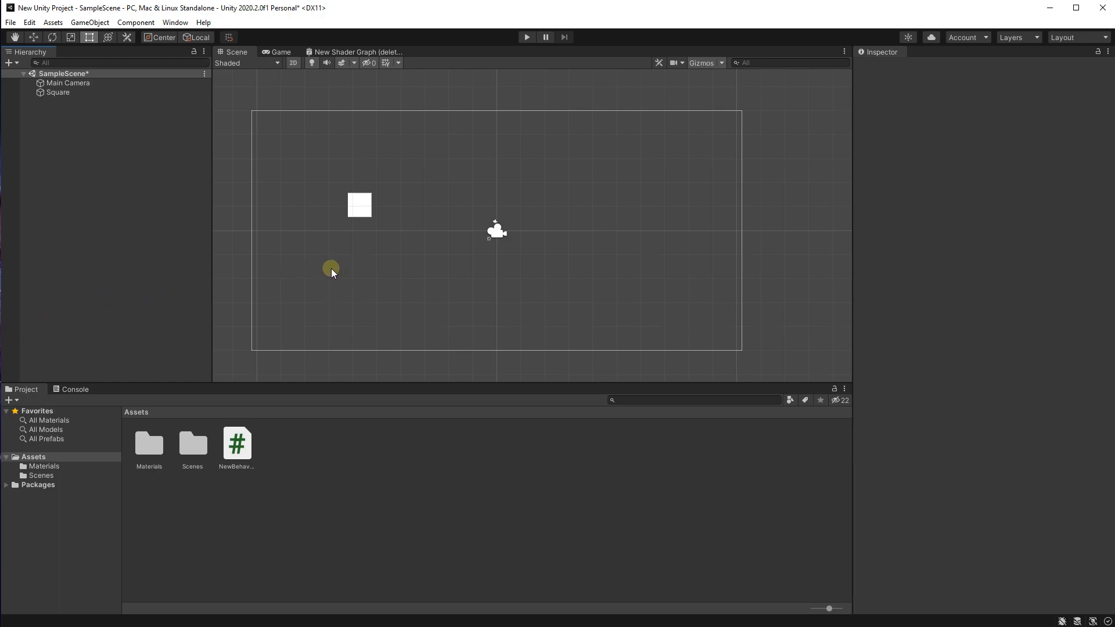
Step: Delete the white Square sprite from the scene
{"action": "scroll", "coordinate": [329, 253], "scroll_direction": "up", "scroll_amount": 1}
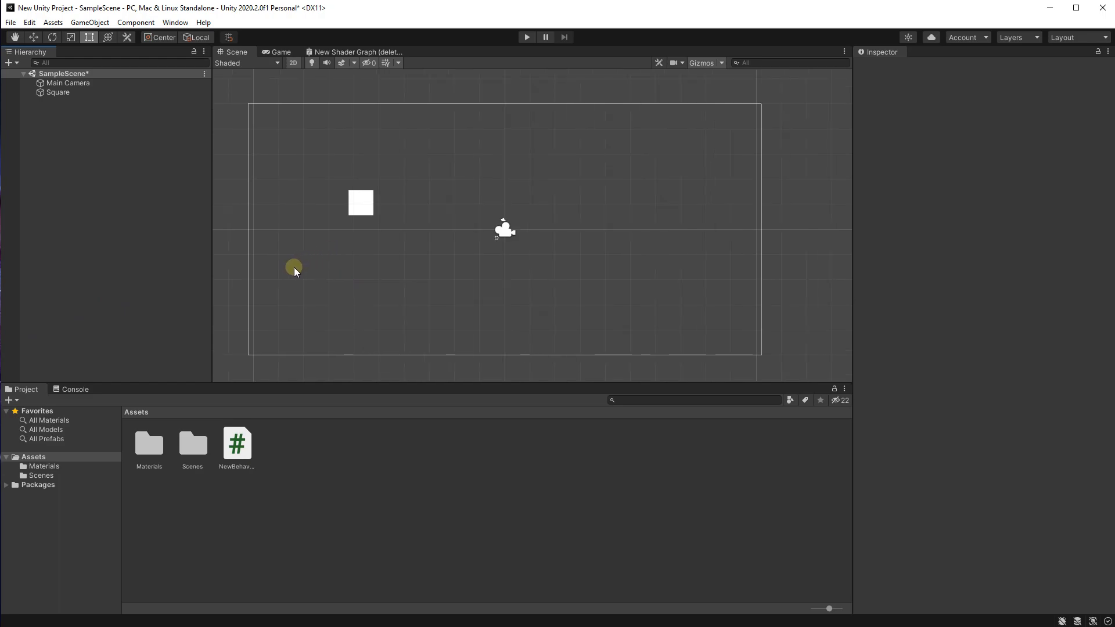
{"action": "scroll", "coordinate": [295, 248], "scroll_direction": "up", "scroll_amount": 1}
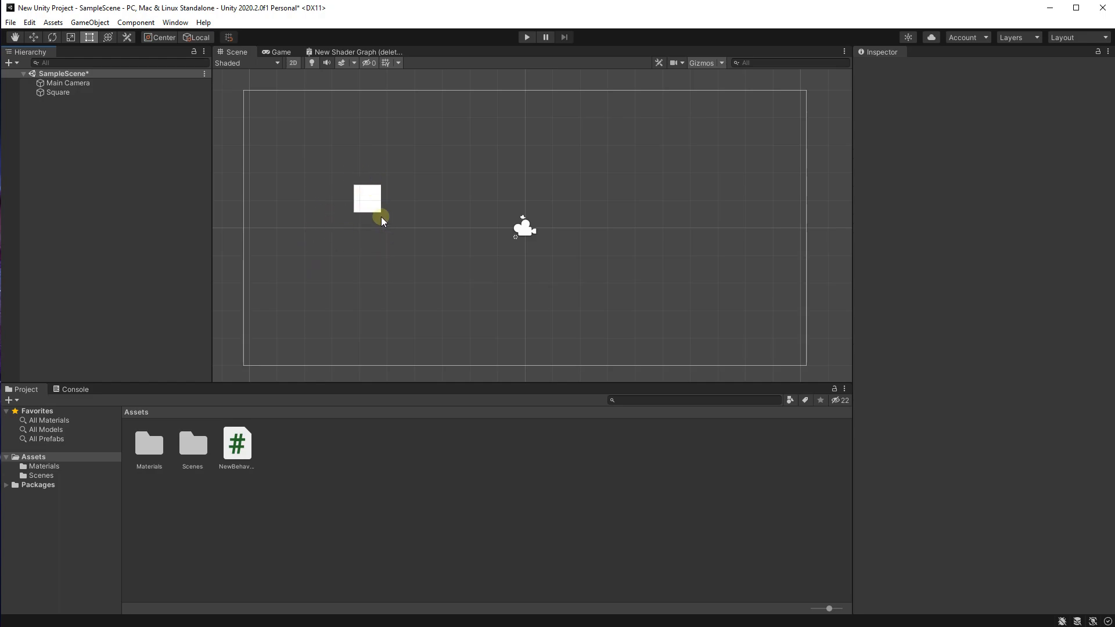
{"action": "middle_click_drag", "start_coordinate": [423, 260], "coordinate": [451, 265]}
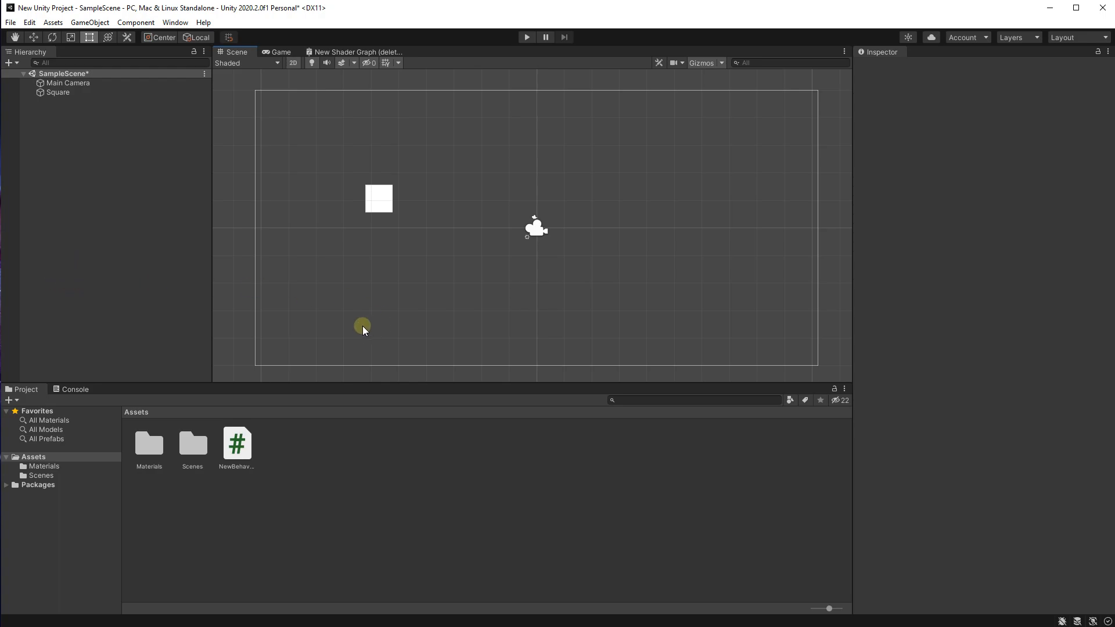
{"action": "left_click", "coordinate": [384, 197]}
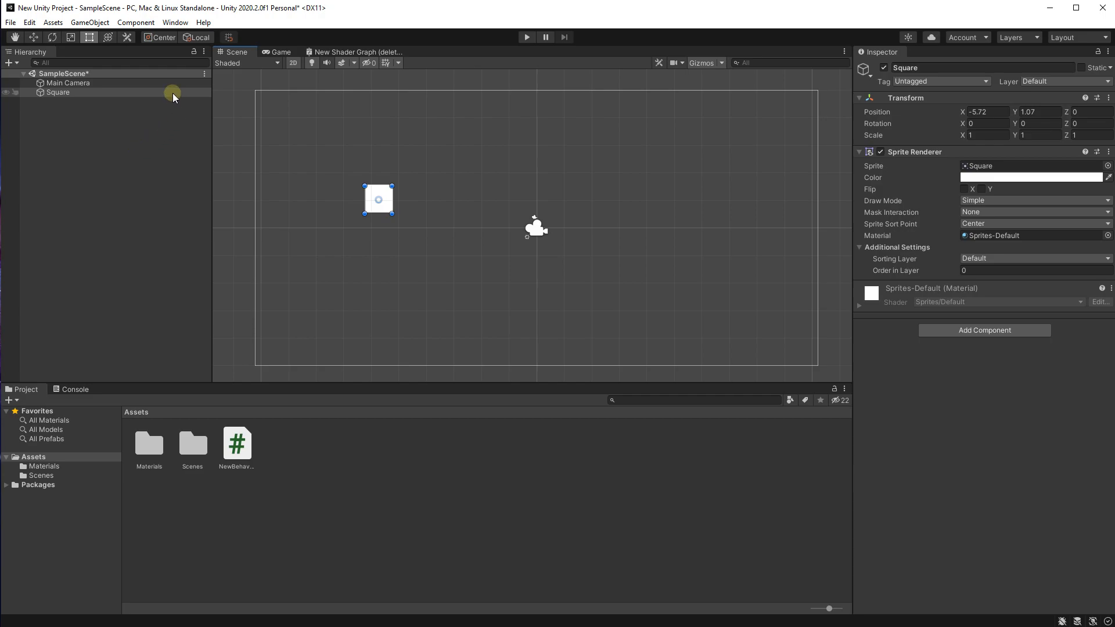
{"action": "left_click", "coordinate": [360, 154]}
{"action": "left_click", "coordinate": [382, 212]}
{"action": "key", "text": "Delete"}
Step: Create a 2D Circle sprite in the sample scene
{"action": "right_click", "coordinate": [155, 164]}
{"action": "left_click", "coordinate": [323, 168]}
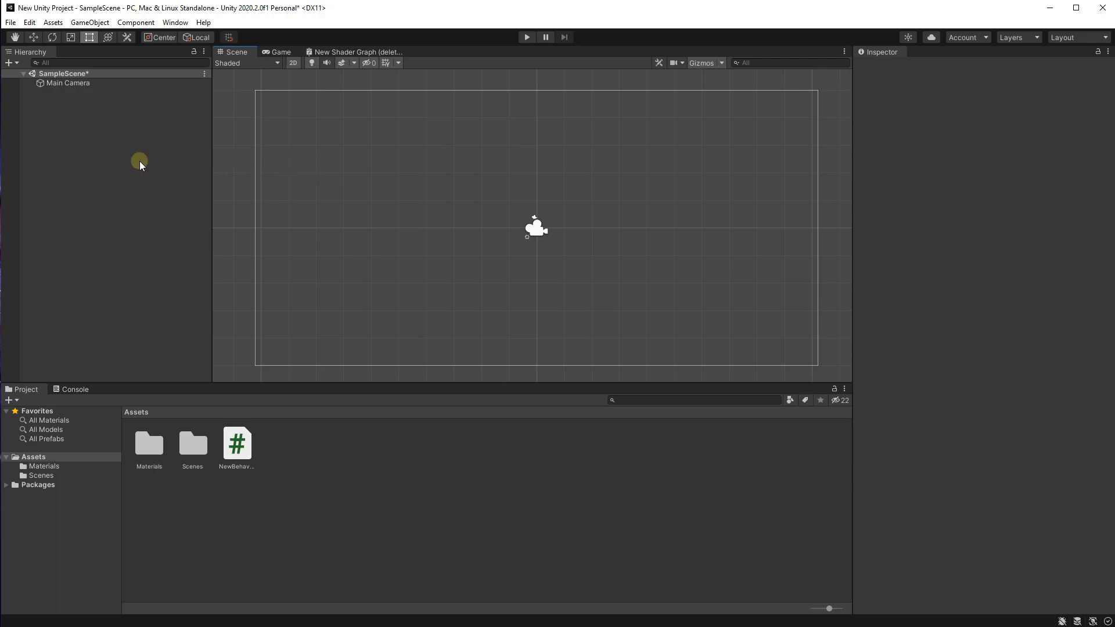
{"action": "right_click", "coordinate": [86, 176]}
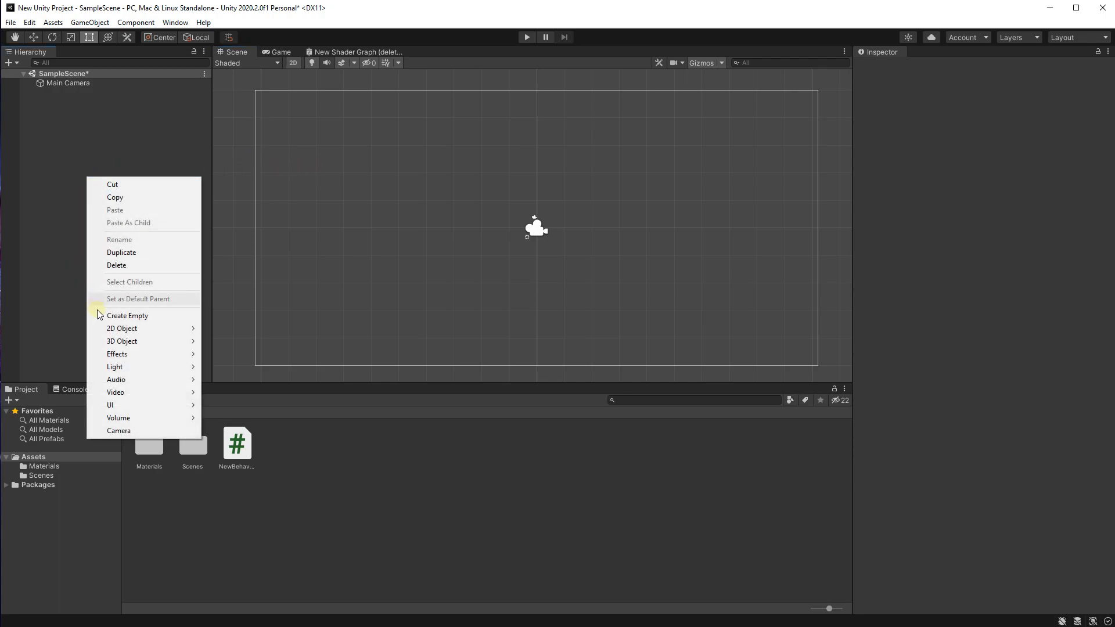
{"action": "mouse_move", "coordinate": [105, 328]}
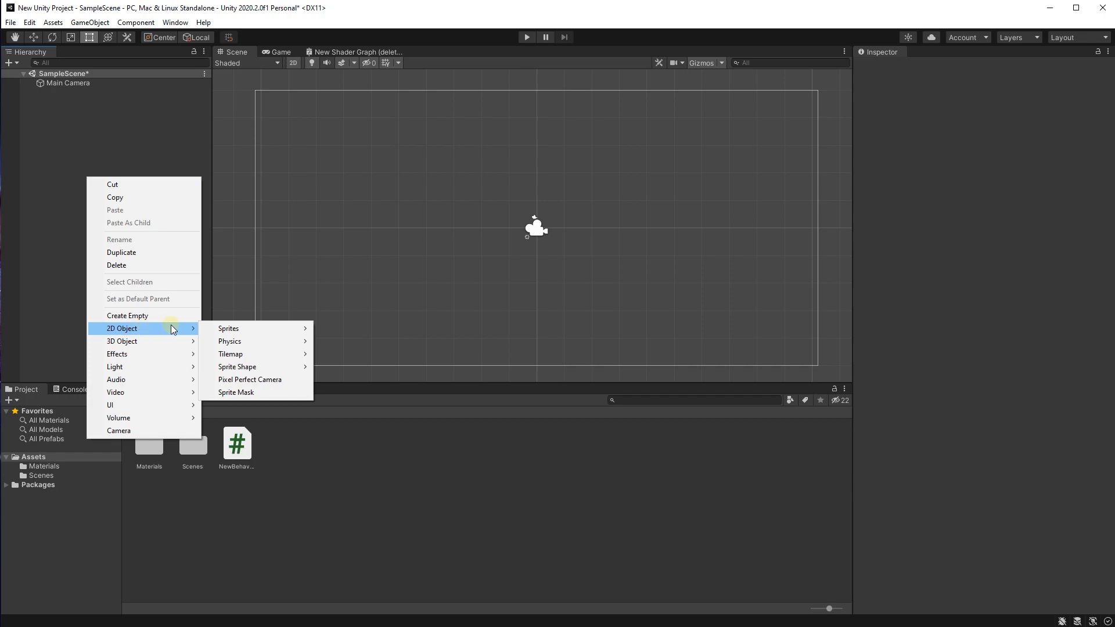
{"action": "mouse_move", "coordinate": [230, 330]}
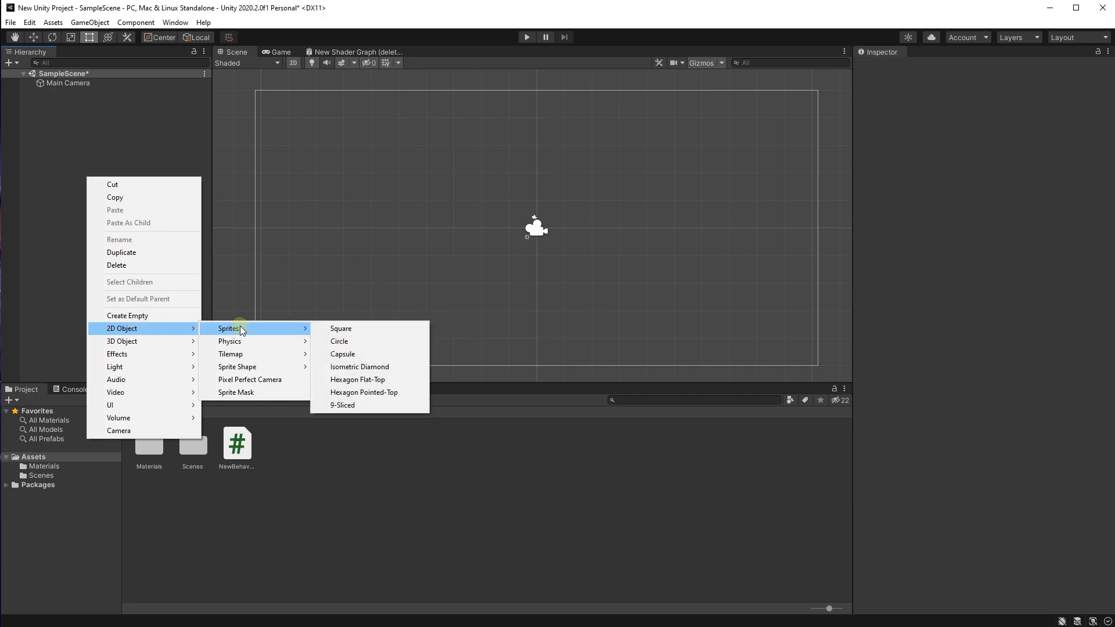
{"action": "left_click", "coordinate": [346, 343]}
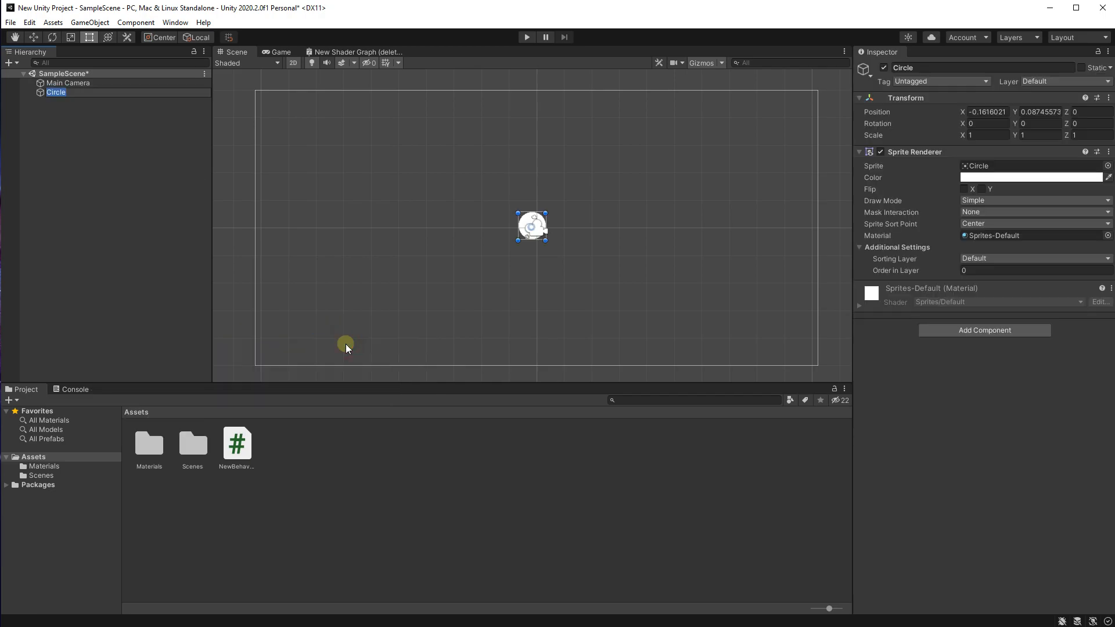
Step: Move the circle up and to the left of the camera, to about X -5.09, Y 2.79
{"action": "scroll", "coordinate": [504, 229], "scroll_direction": "up", "scroll_amount": 1}
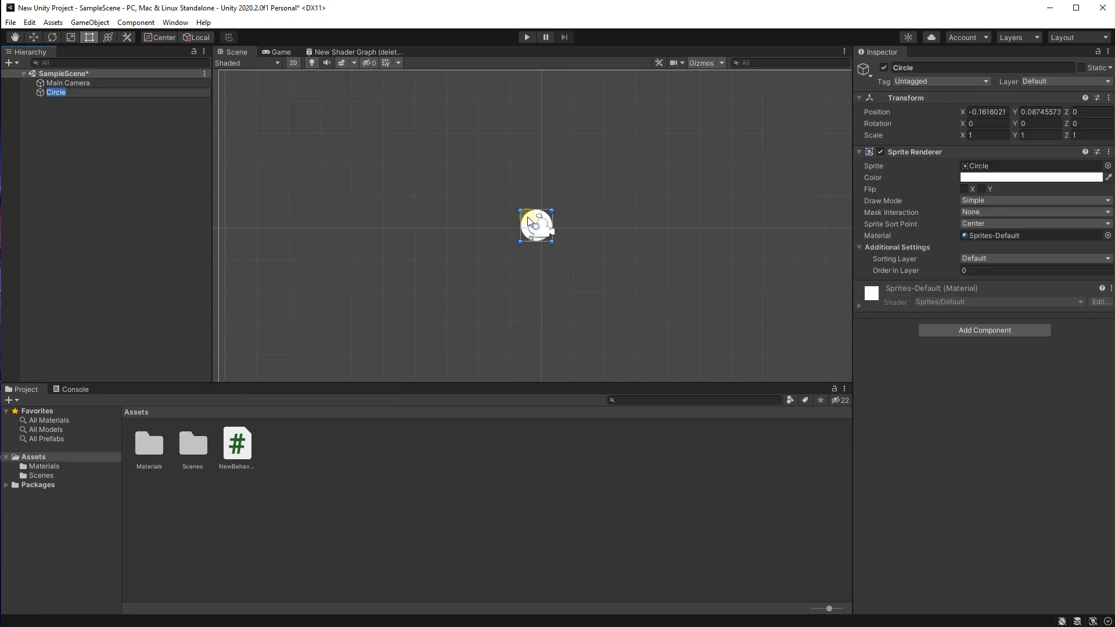
{"action": "left_click_drag", "start_coordinate": [528, 220], "coordinate": [396, 143]}
{"action": "scroll", "coordinate": [422, 150], "scroll_direction": "down", "scroll_amount": 1}
{"action": "scroll", "coordinate": [381, 161], "scroll_direction": "up", "scroll_amount": 1}
{"action": "scroll", "coordinate": [455, 230], "scroll_direction": "up", "scroll_amount": 1}
{"action": "key", "text": "ctrl+z"}
{"action": "scroll", "coordinate": [444, 165], "scroll_direction": "down", "scroll_amount": 1}
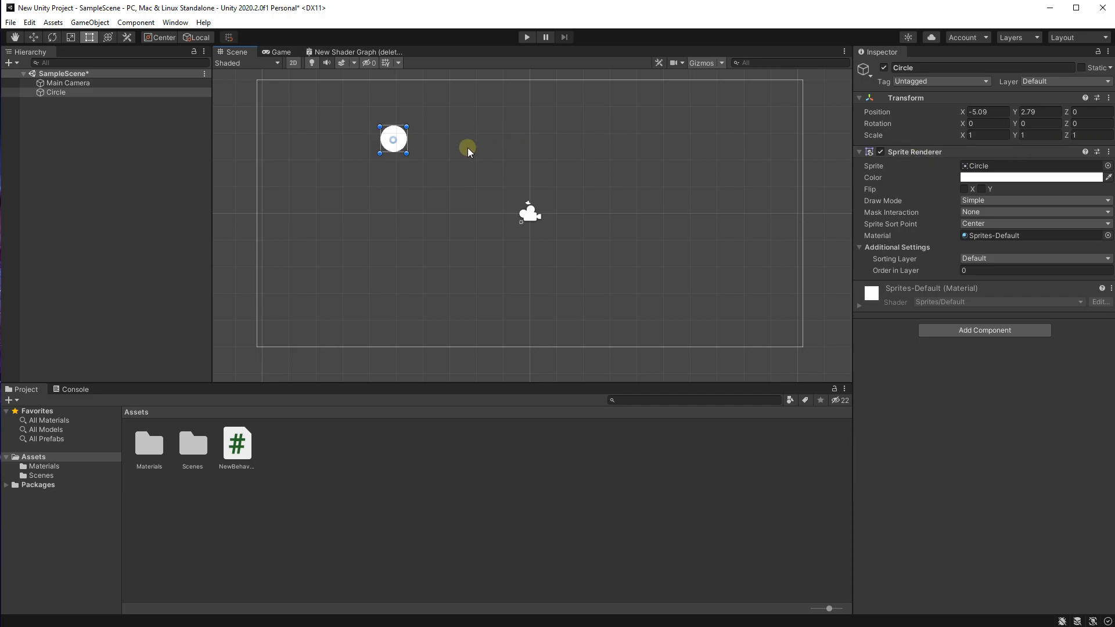
Step: Reposition the circle inside the camera frame, ending at about X -3.2, Y 2.36
{"action": "left_click_drag", "start_coordinate": [392, 140], "coordinate": [416, 110]}
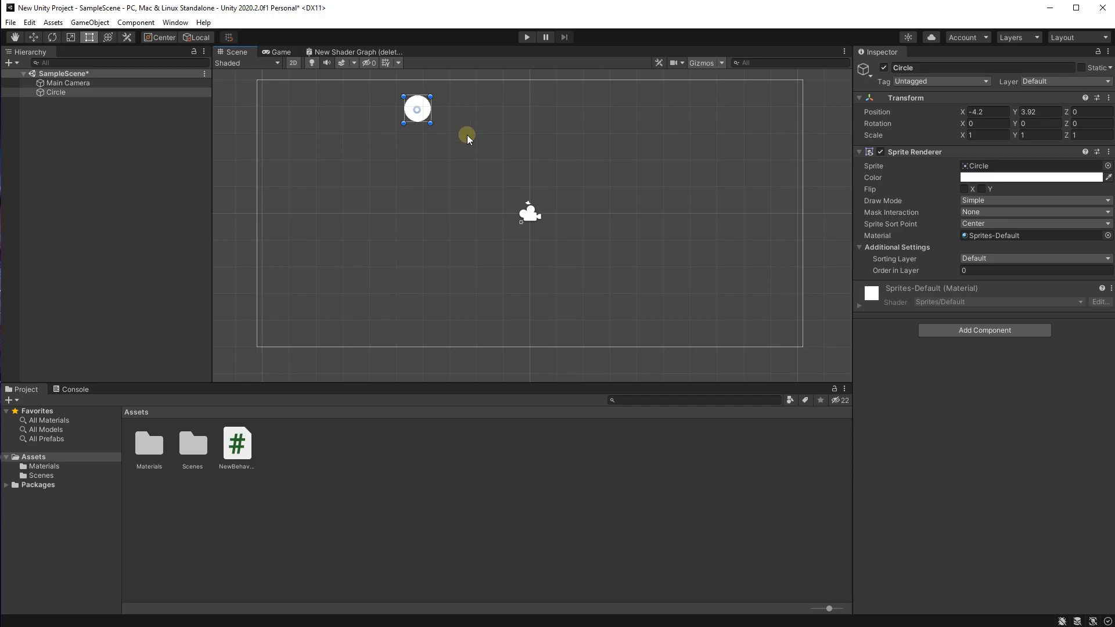
{"action": "scroll", "coordinate": [426, 140], "scroll_direction": "up", "scroll_amount": 1}
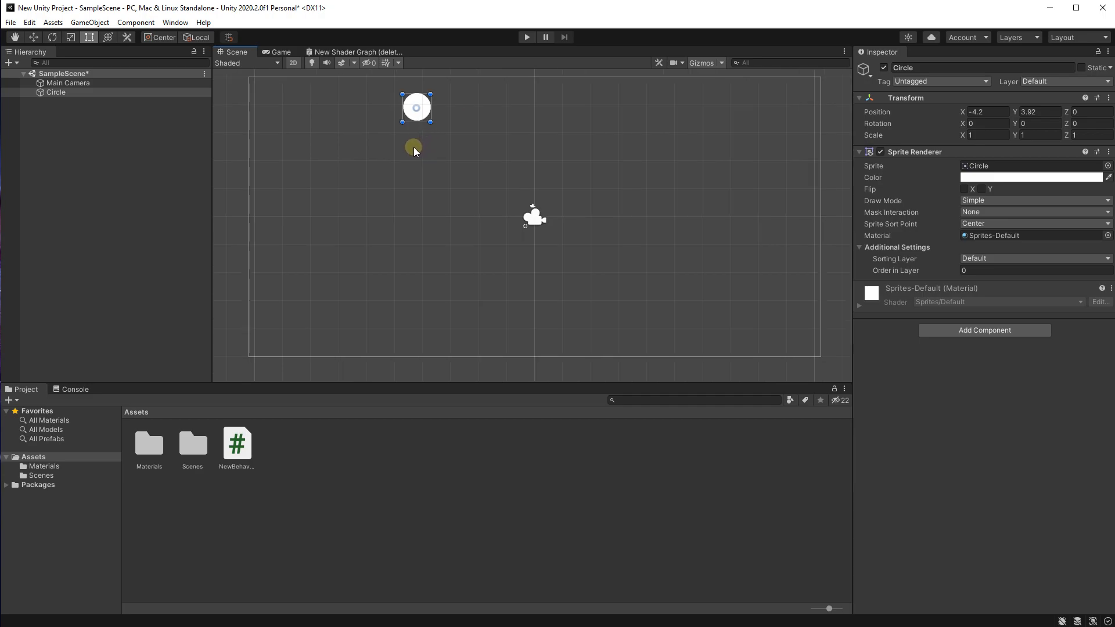
{"action": "middle_click_drag", "start_coordinate": [424, 169], "coordinate": [421, 181]}
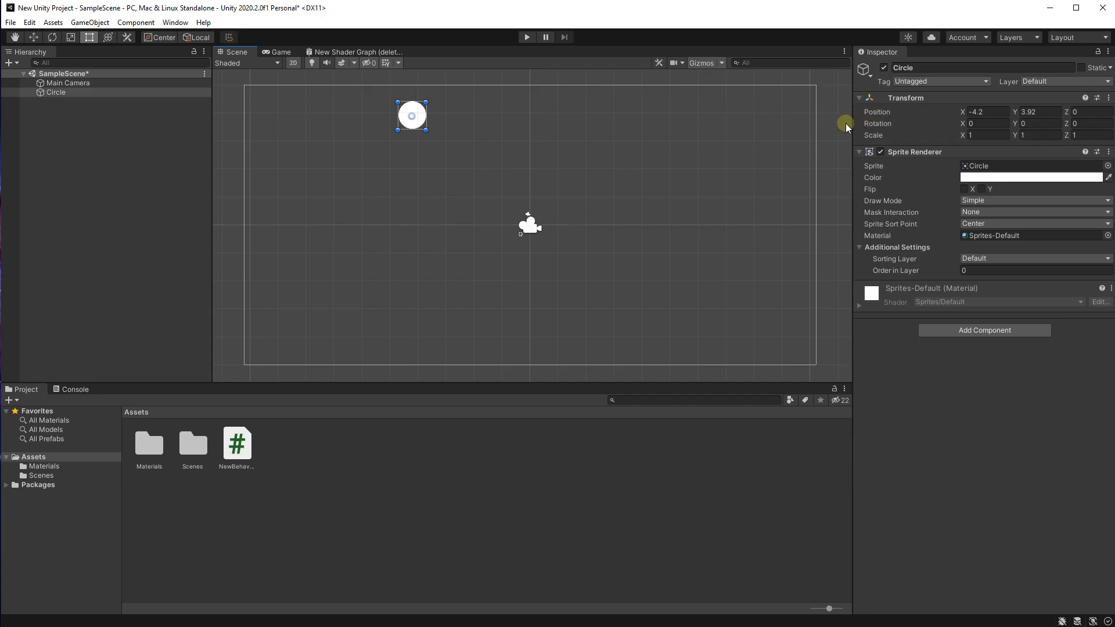
{"action": "left_click_drag", "start_coordinate": [412, 116], "coordinate": [439, 161]}
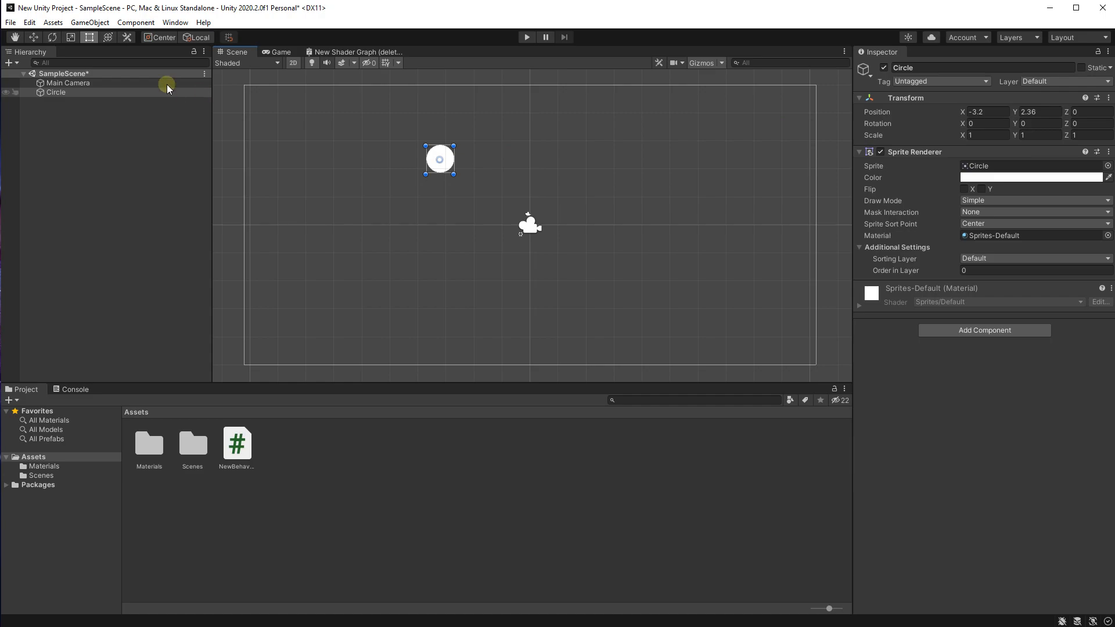
Step: Try rotating the circle with the Rotate tool and undo the rotation
{"action": "left_click", "coordinate": [51, 37]}
{"action": "scroll", "coordinate": [474, 130], "scroll_direction": "up", "scroll_amount": 1}
{"action": "left_click_drag", "start_coordinate": [472, 129], "coordinate": [460, 230]}
{"action": "key", "text": "ctrl+z"}
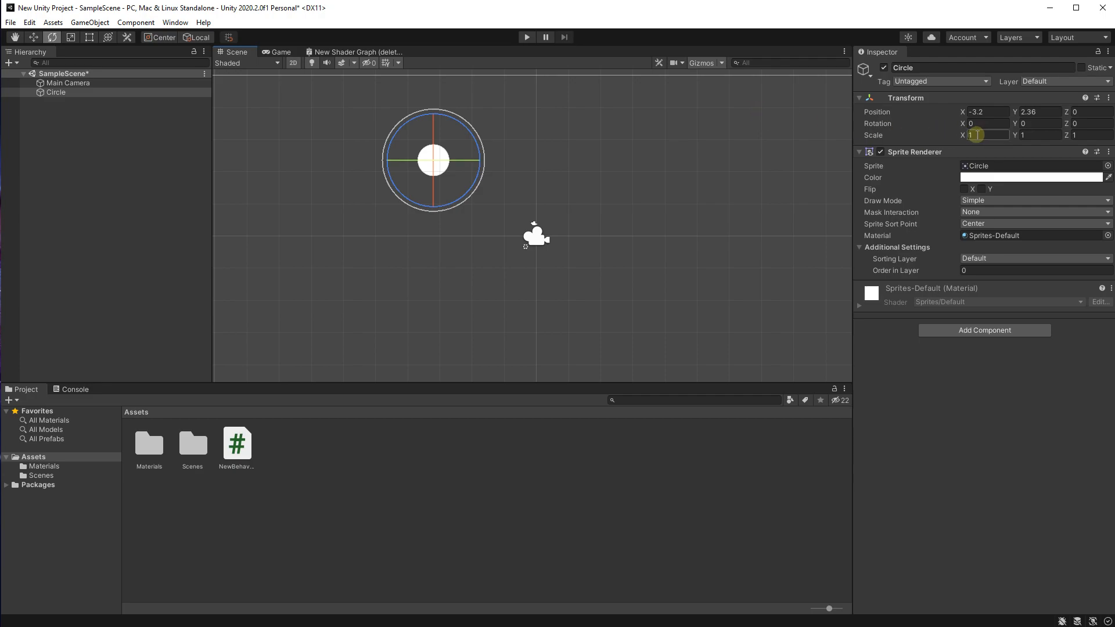
Step: Set the circle's X scale to 2 to stretch it horizontally
{"action": "type", "text": "2"}
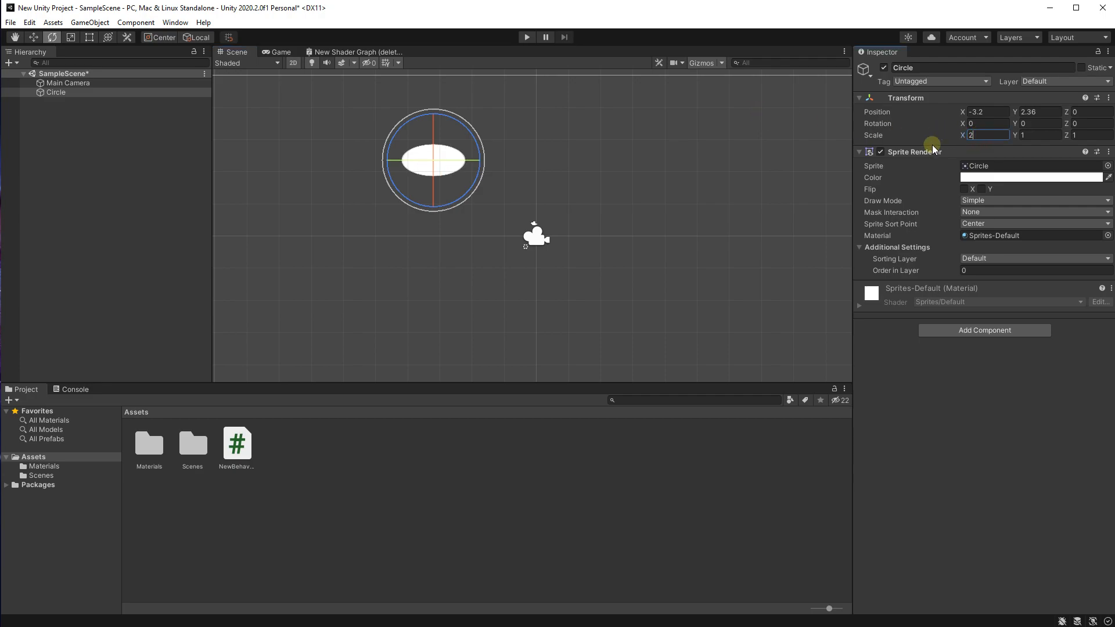
{"action": "scroll", "coordinate": [534, 172], "scroll_direction": "up", "scroll_amount": 2}
{"action": "left_click", "coordinate": [533, 170]}
{"action": "middle_click_drag", "start_coordinate": [390, 137], "coordinate": [472, 159]}
{"action": "scroll", "coordinate": [472, 160], "scroll_direction": "up", "scroll_amount": 1}
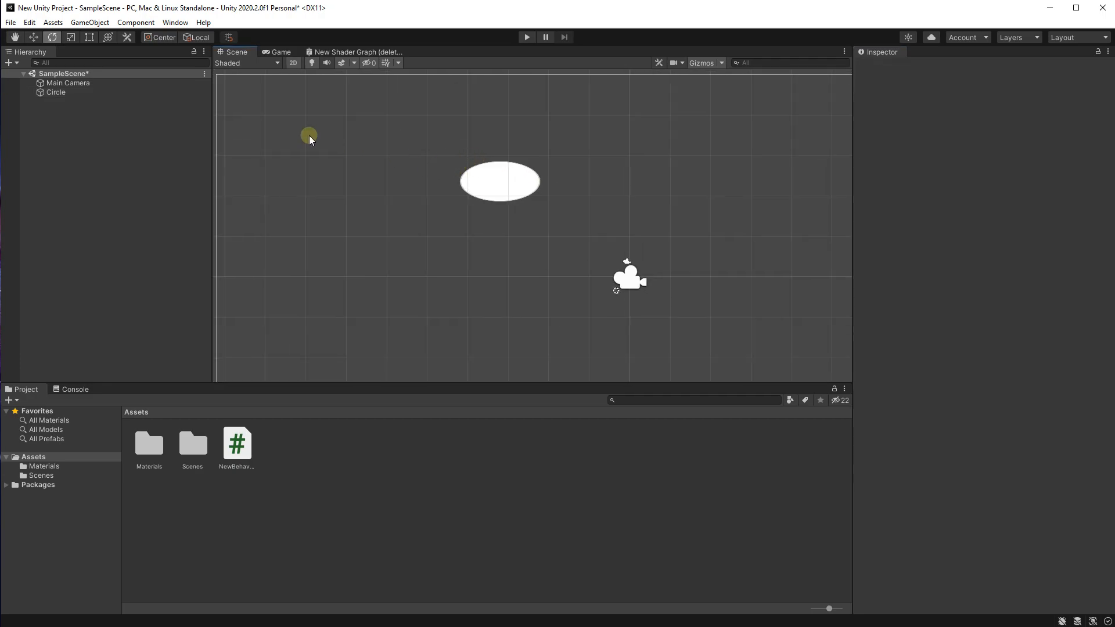
Step: Activate the Rect tool and reselect the stretched circle within the camera frame
{"action": "left_click", "coordinate": [89, 41]}
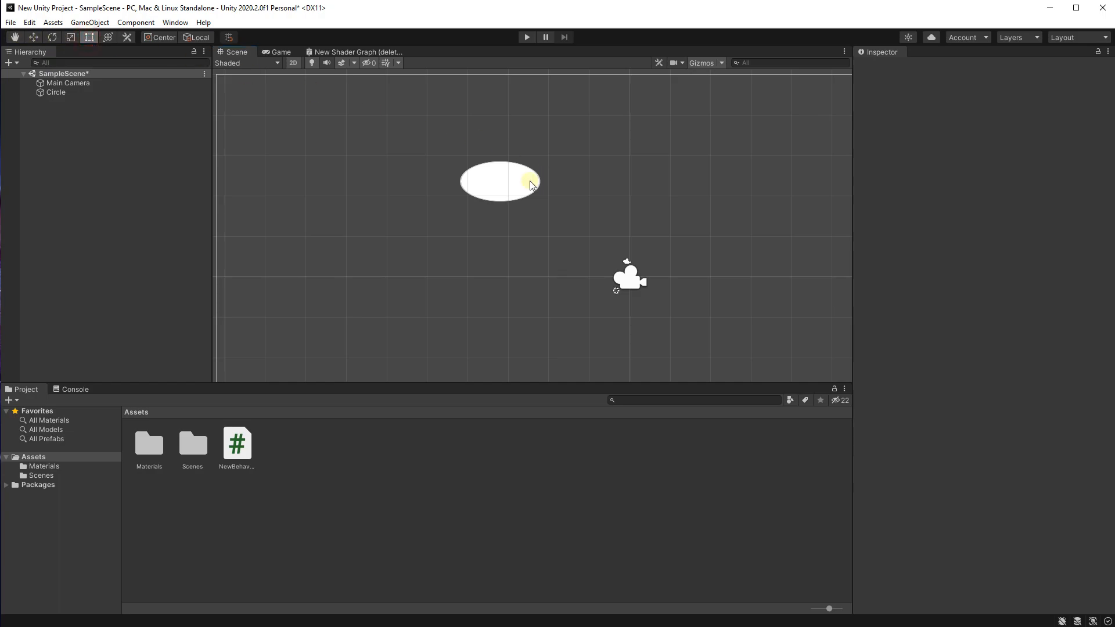
{"action": "left_click", "coordinate": [534, 180]}
{"action": "scroll", "coordinate": [648, 206], "scroll_direction": "down", "scroll_amount": 1}
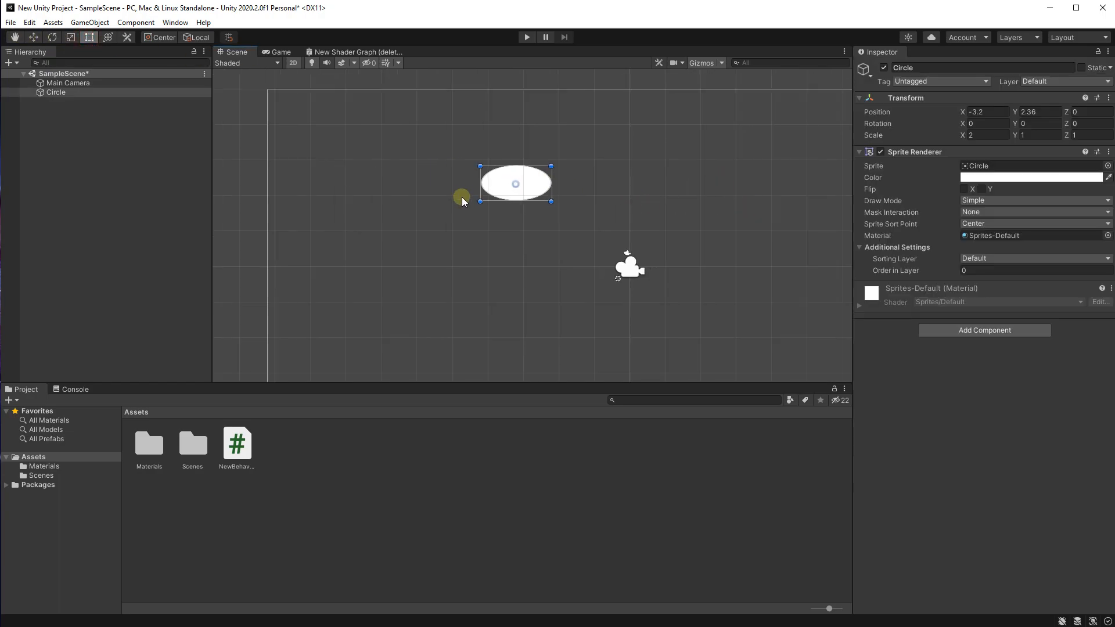
{"action": "scroll", "coordinate": [458, 285], "scroll_direction": "down", "scroll_amount": 1}
{"action": "middle_click_drag", "start_coordinate": [545, 245], "coordinate": [515, 238]}
{"action": "scroll", "coordinate": [685, 241], "scroll_direction": "down", "scroll_amount": 1}
{"action": "scroll", "coordinate": [662, 247], "scroll_direction": "down", "scroll_amount": 3}
{"action": "middle_click_drag", "start_coordinate": [671, 350], "coordinate": [613, 340]}
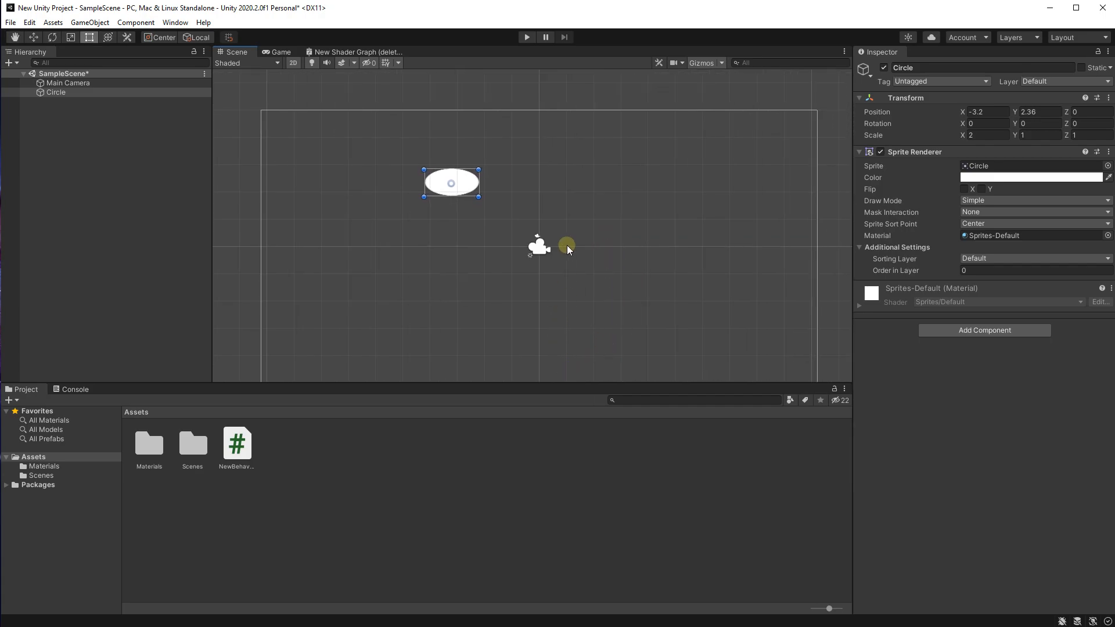
{"action": "middle_click_drag", "start_coordinate": [551, 259], "coordinate": [572, 258]}
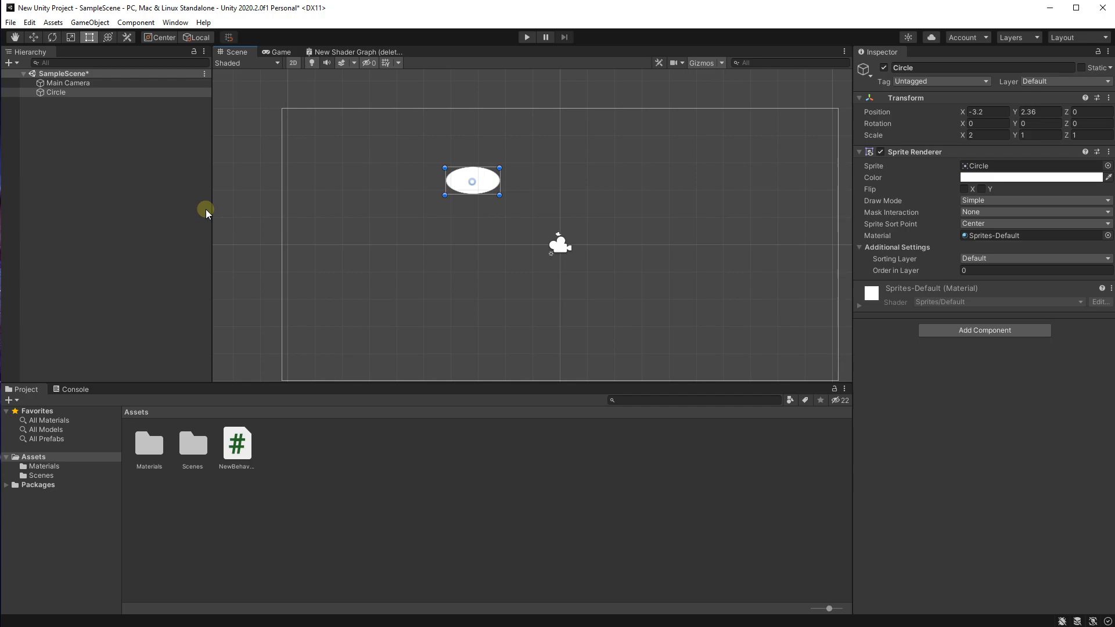
Step: Switch the scene to 3D view and examine the flat sprite from several angles
{"action": "left_click", "coordinate": [292, 62]}
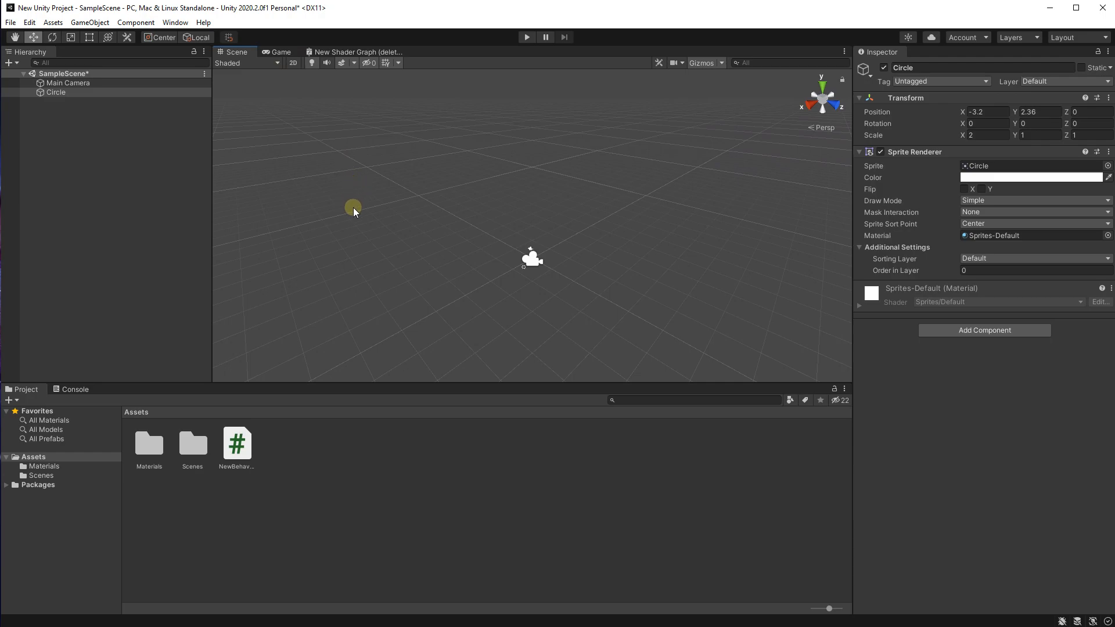
{"action": "middle_click_drag", "start_coordinate": [373, 209], "coordinate": [375, 183]}
{"action": "right_click_drag", "start_coordinate": [397, 178], "coordinate": [371, 198]}
{"action": "middle_click_drag", "start_coordinate": [341, 232], "coordinate": [318, 261]}
{"action": "right_click_drag", "start_coordinate": [536, 309], "coordinate": [687, 336]}
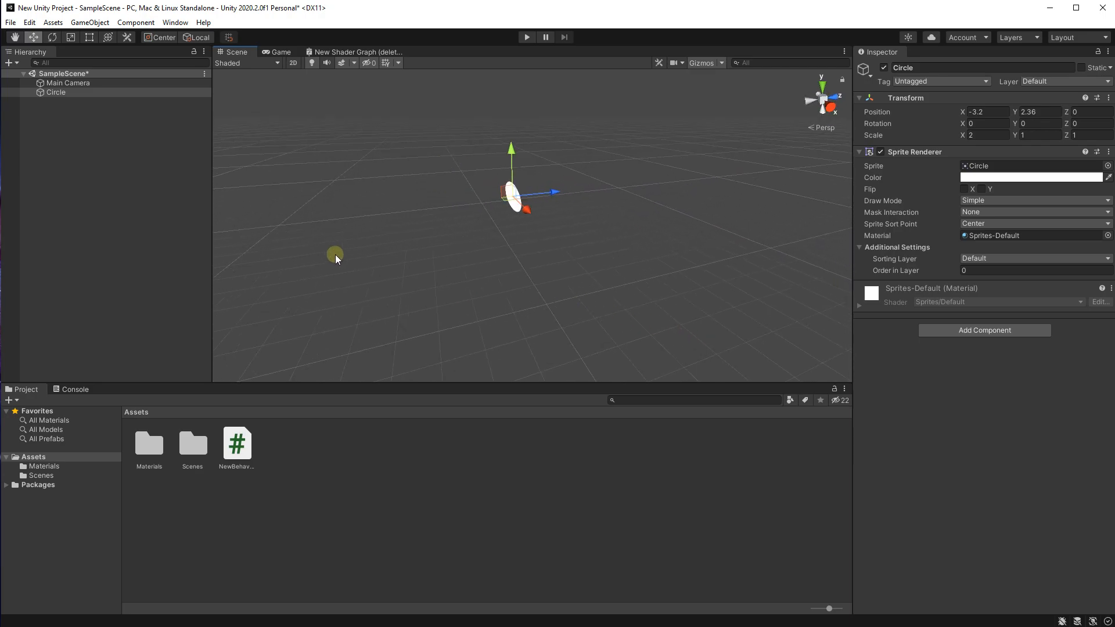
{"action": "scroll", "coordinate": [464, 235], "scroll_direction": "up", "scroll_amount": 5}
{"action": "right_click_drag", "start_coordinate": [465, 269], "coordinate": [505, 246]}
{"action": "scroll", "coordinate": [495, 308], "scroll_direction": "up", "scroll_amount": 1}
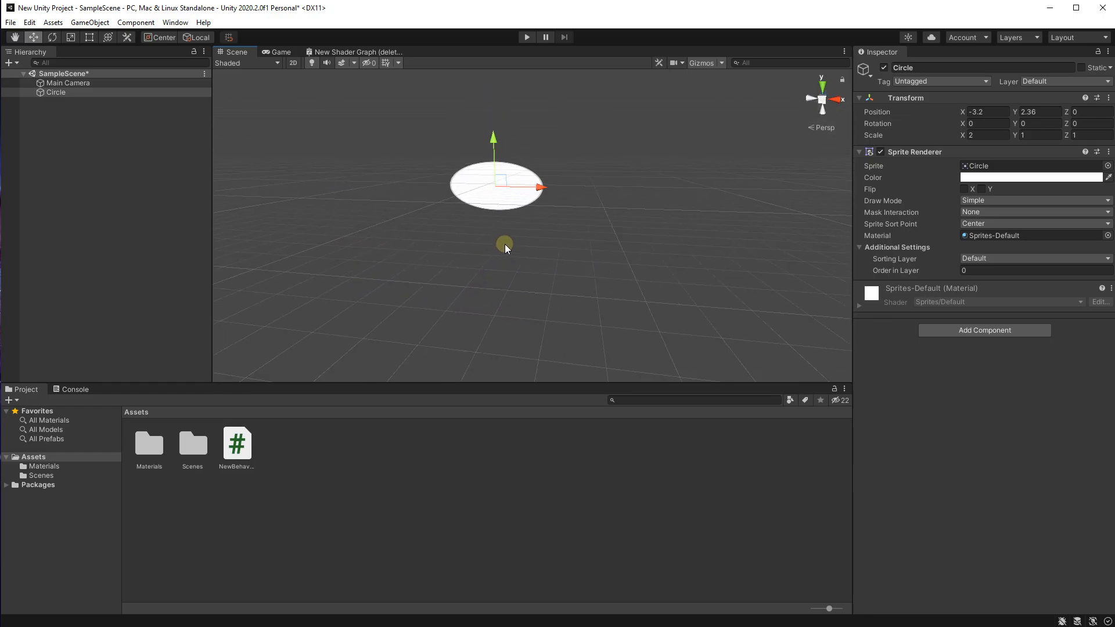
{"action": "right_click_drag", "start_coordinate": [572, 279], "coordinate": [463, 316]}
{"action": "middle_click_drag", "start_coordinate": [463, 315], "coordinate": [608, 267]}
{"action": "scroll", "coordinate": [569, 267], "scroll_direction": "down", "scroll_amount": 6}
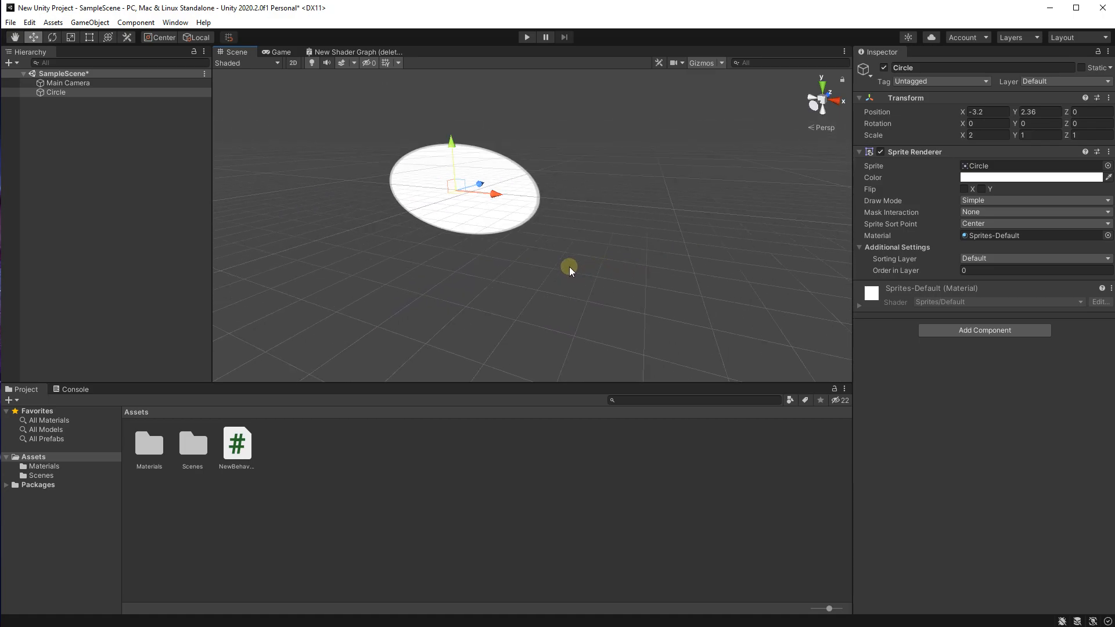
{"action": "right_click_drag", "start_coordinate": [440, 304], "coordinate": [499, 299]}
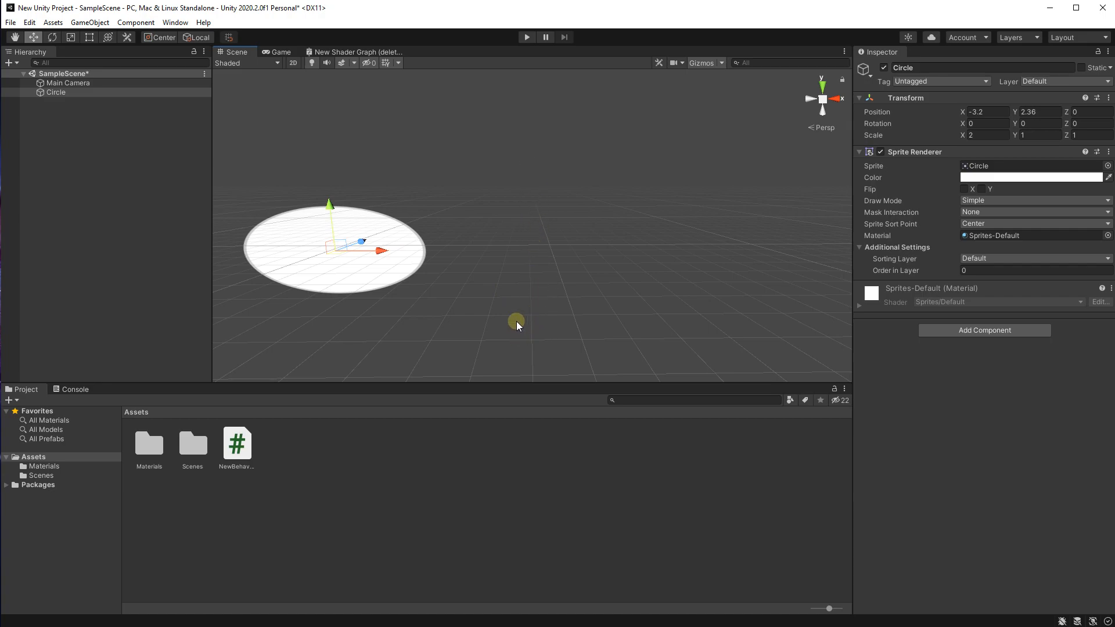
Step: Return the scene to 2D view and reframe it around the stretched circle
{"action": "left_click", "coordinate": [291, 64]}
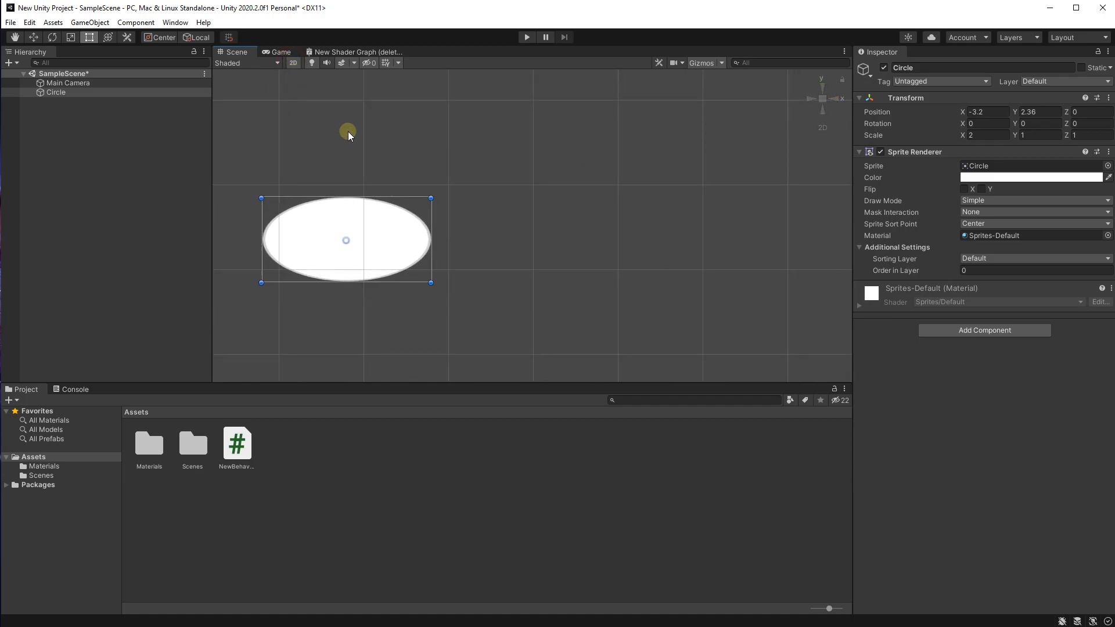
{"action": "scroll", "coordinate": [348, 133], "scroll_direction": "down", "scroll_amount": 4}
{"action": "scroll", "coordinate": [576, 218], "scroll_direction": "down", "scroll_amount": 5}
{"action": "middle_click_drag", "start_coordinate": [357, 141], "coordinate": [478, 173]}
{"action": "scroll", "coordinate": [575, 218], "scroll_direction": "down", "scroll_amount": 3}
{"action": "middle_click_drag", "start_coordinate": [528, 259], "coordinate": [413, 154]}
{"action": "scroll", "coordinate": [493, 237], "scroll_direction": "down", "scroll_amount": 2}
{"action": "scroll", "coordinate": [346, 107], "scroll_direction": "up", "scroll_amount": 4}
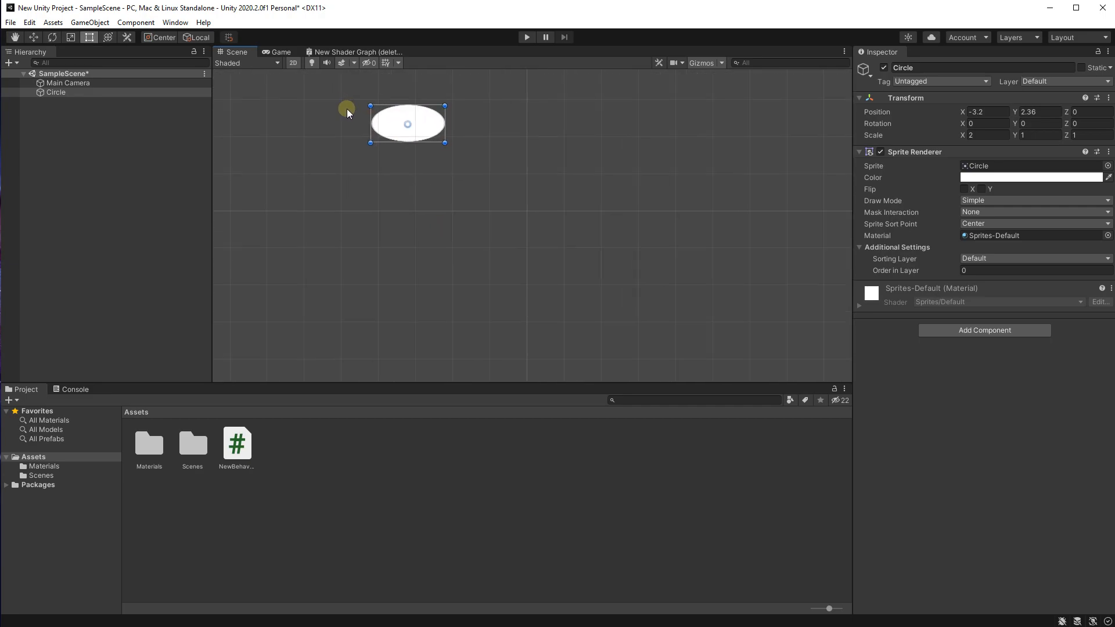
Step: Set the circle's X scale to 1
{"action": "left_click", "coordinate": [987, 135]}
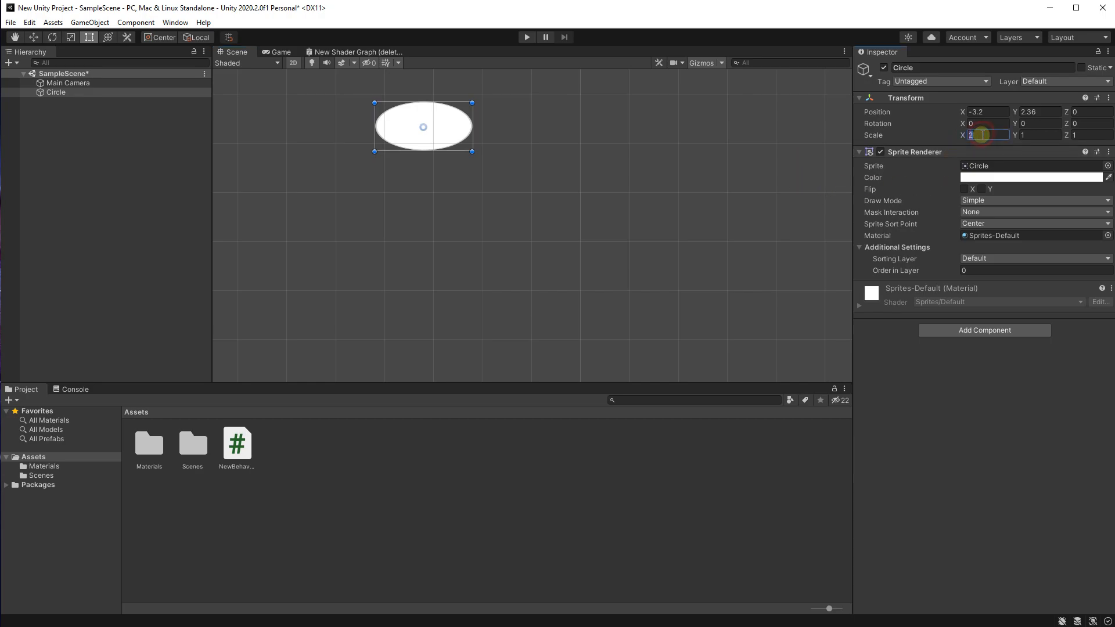
{"action": "type", "text": "1"}
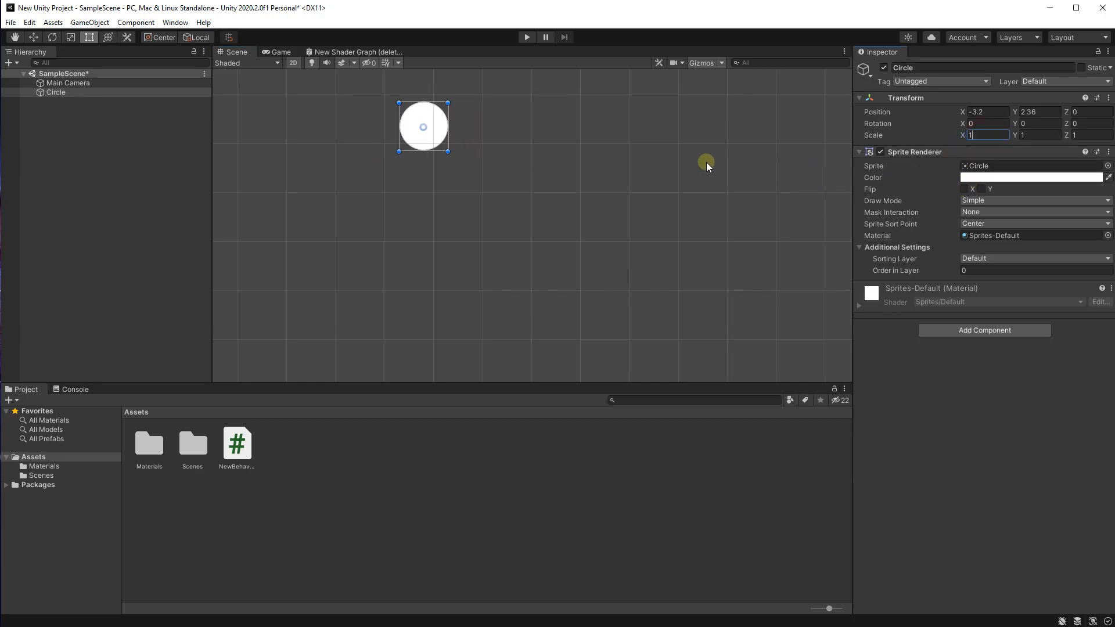
{"action": "left_click", "coordinate": [598, 157]}
Step: Move the circle to the upper-left part of the camera frame, at about X -6.54, Y 2.59
{"action": "left_click", "coordinate": [400, 130]}
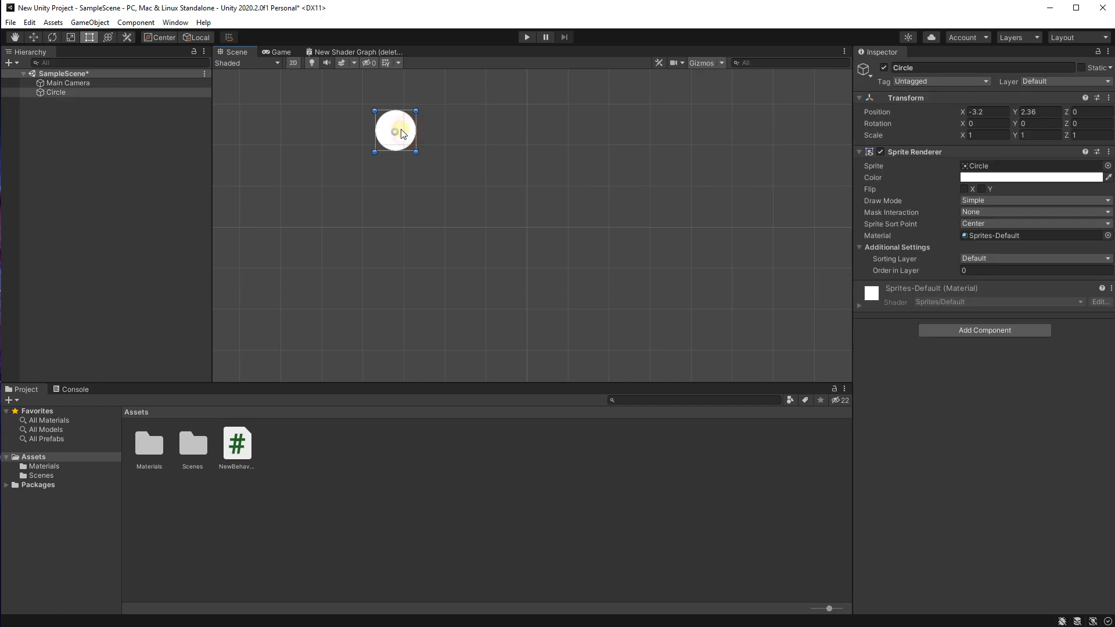
{"action": "left_click_drag", "start_coordinate": [400, 130], "coordinate": [523, 193]}
{"action": "scroll", "coordinate": [685, 255], "scroll_direction": "down", "scroll_amount": 2}
{"action": "middle_click_drag", "start_coordinate": [686, 256], "coordinate": [624, 261]}
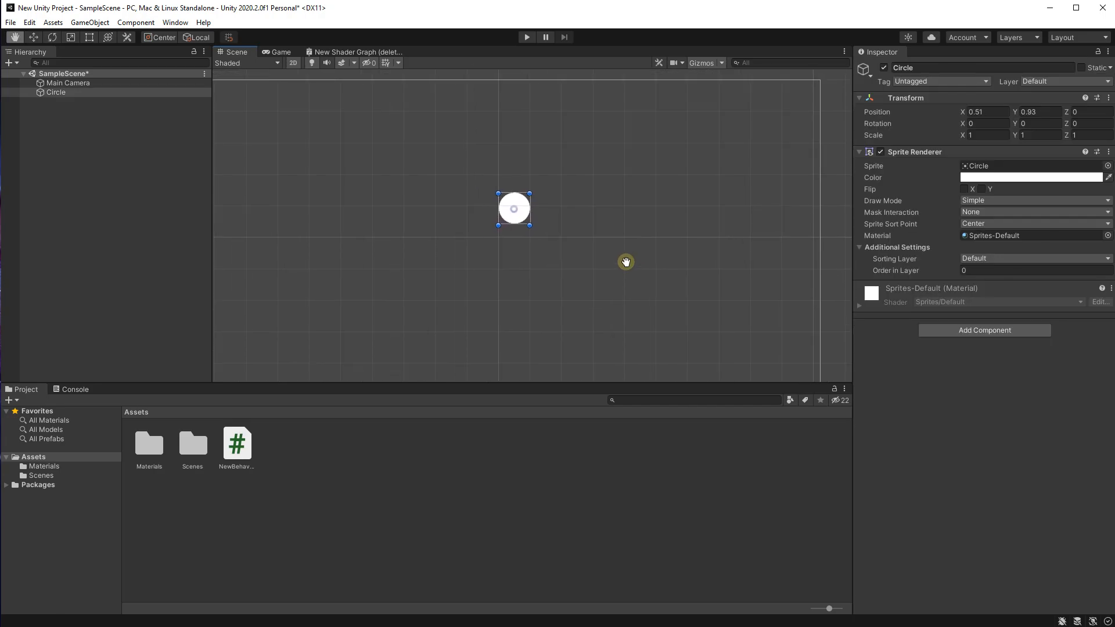
{"action": "left_click_drag", "start_coordinate": [517, 206], "coordinate": [295, 153]}
{"action": "middle_click_drag", "start_coordinate": [470, 187], "coordinate": [594, 189]}
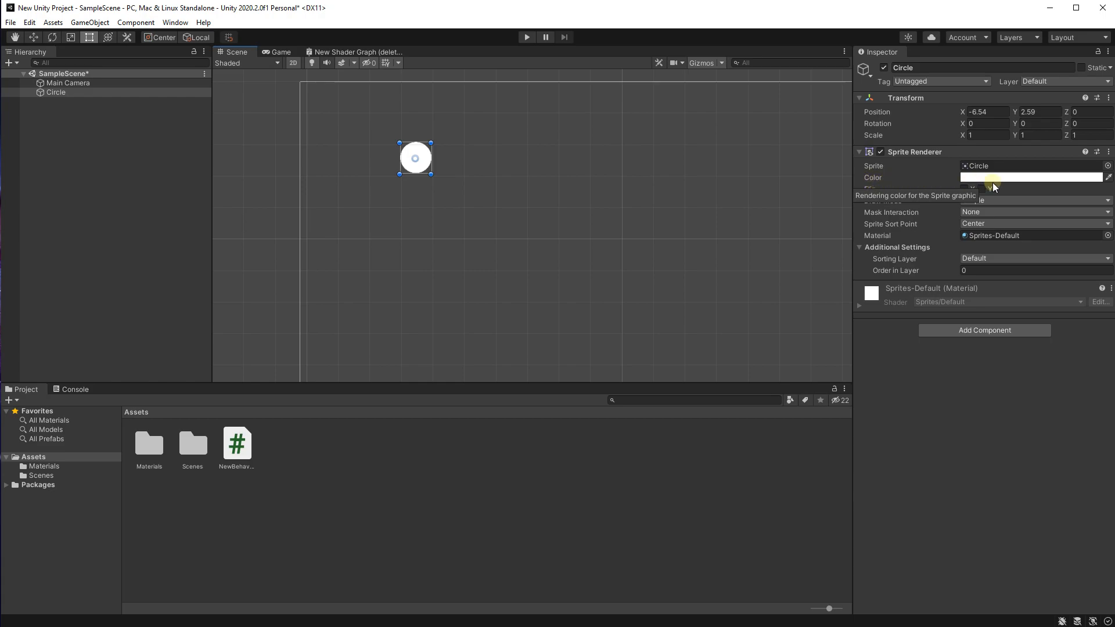
Step: Change the circle's sprite color from white to dark gray, hex 3A3A3A
{"action": "left_click", "coordinate": [1038, 177]}
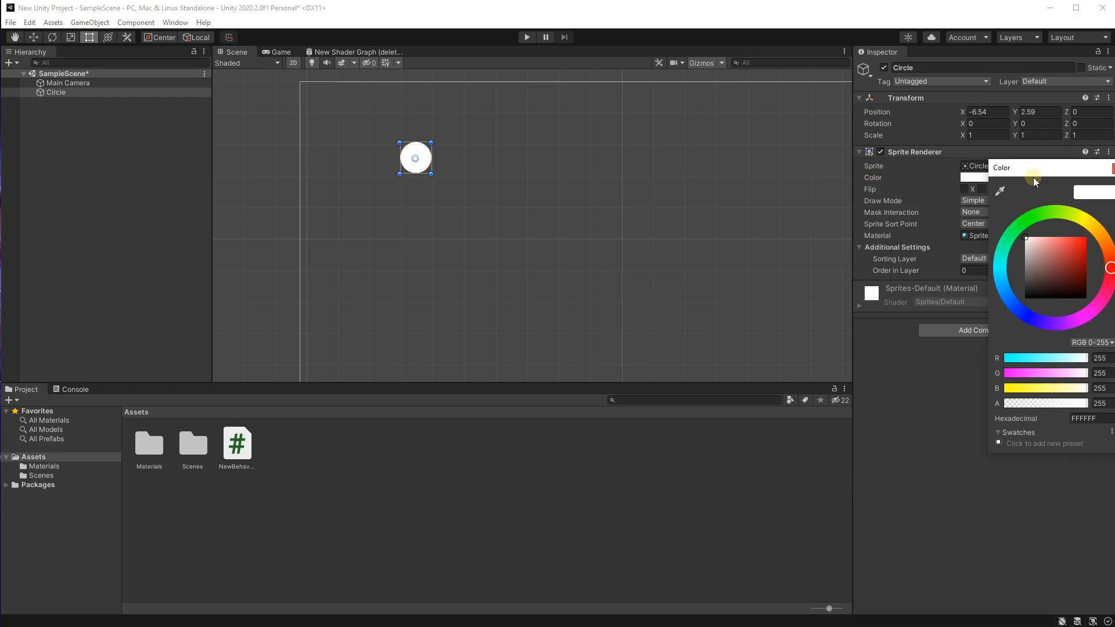
{"action": "left_click", "coordinate": [1038, 272]}
{"action": "left_click_drag", "start_coordinate": [1039, 274], "coordinate": [1019, 290]}
{"action": "left_click", "coordinate": [545, 157]}
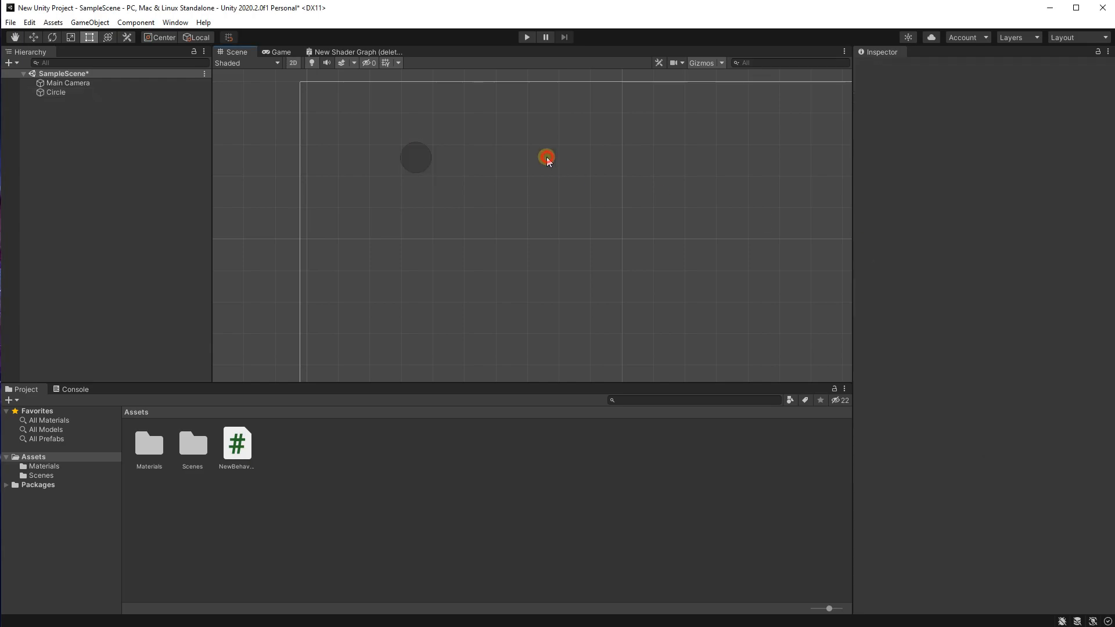
Step: Darken the circle's sprite color to a gray of about hex 353535 so it stands out from the scene background
{"action": "left_click", "coordinate": [421, 156]}
{"action": "left_click", "coordinate": [968, 177]}
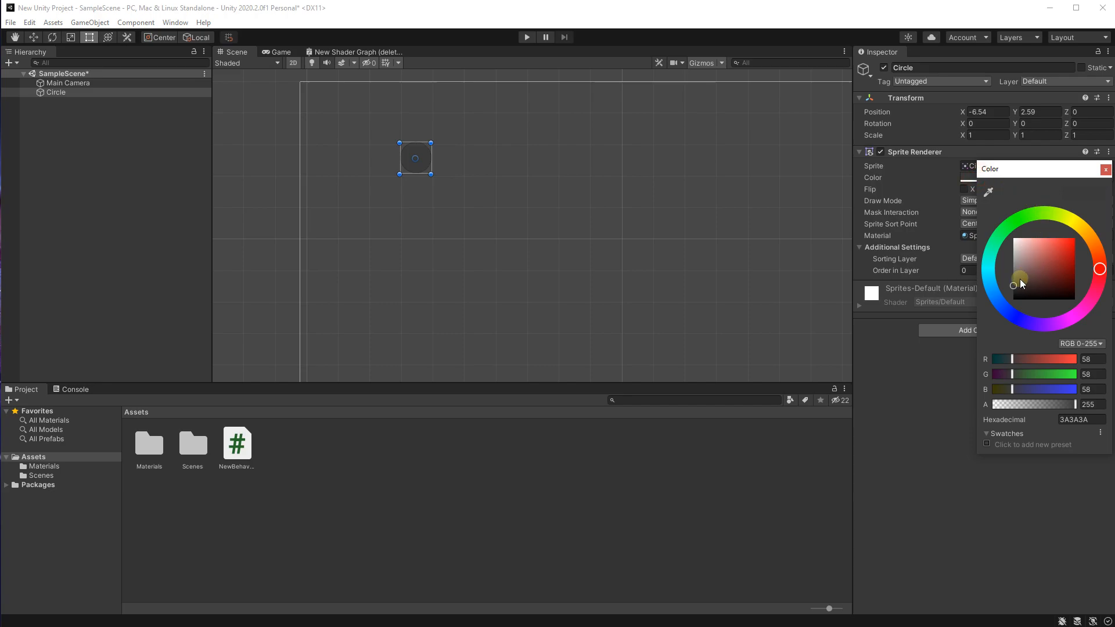
{"action": "mouse_move", "coordinate": [1017, 287]}
{"action": "left_mouse_down"}
{"action": "mouse_move", "coordinate": [1009, 269]}
{"action": "mouse_move", "coordinate": [1010, 286]}
{"action": "left_mouse_up"}
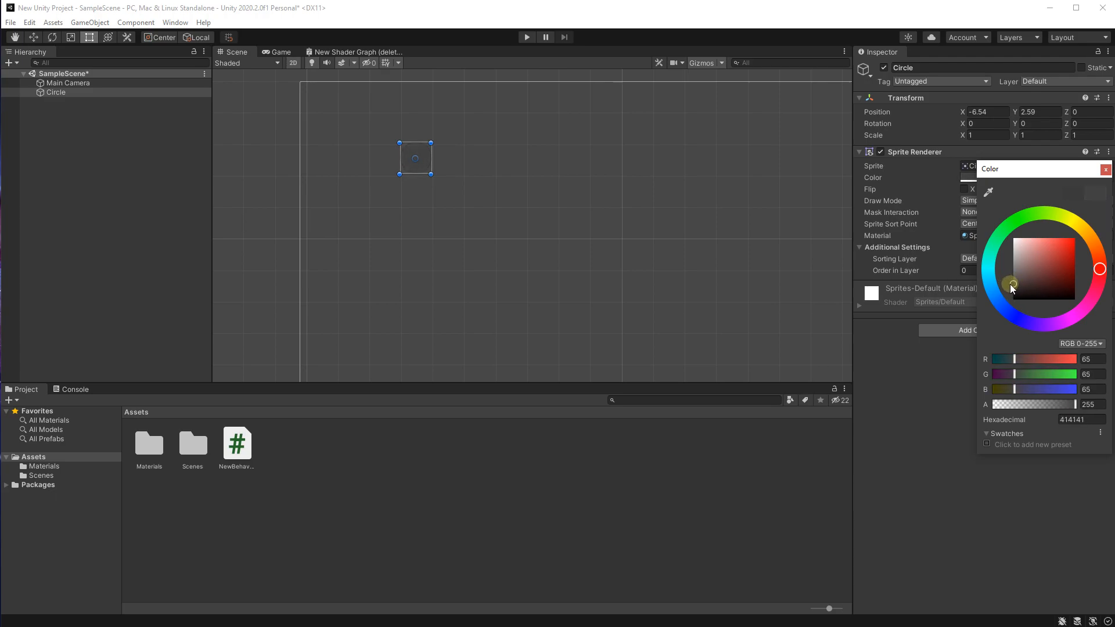
{"action": "left_click", "coordinate": [592, 195]}
{"action": "scroll", "coordinate": [407, 157], "scroll_direction": "up", "scroll_amount": 5}
{"action": "left_click", "coordinate": [411, 173]}
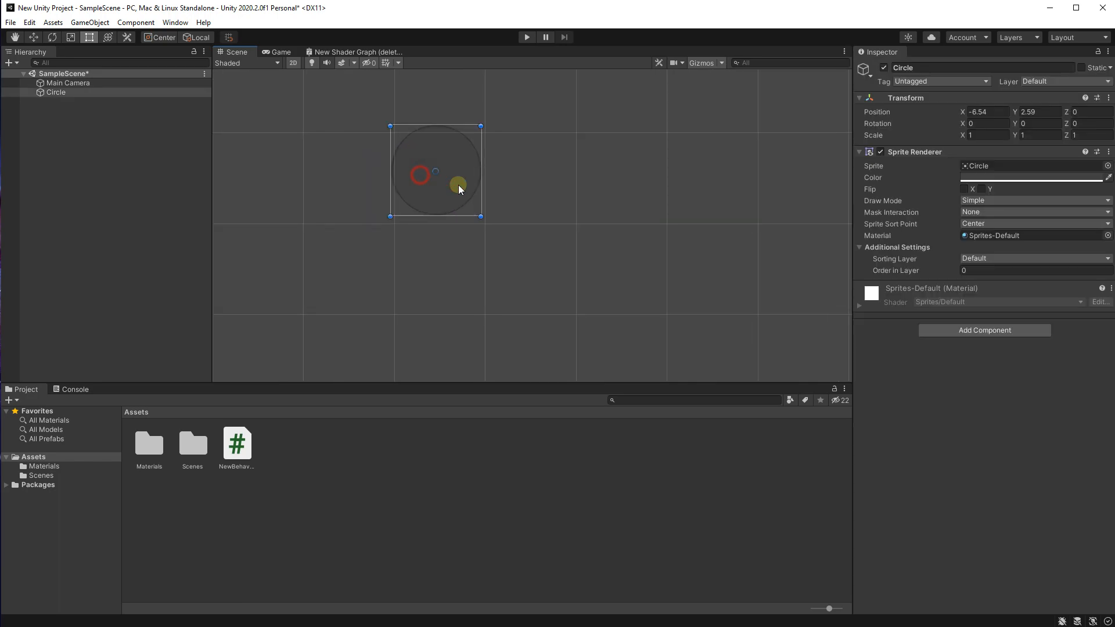
{"action": "left_click", "coordinate": [981, 178]}
{"action": "left_click_drag", "start_coordinate": [1022, 285], "coordinate": [1020, 290]}
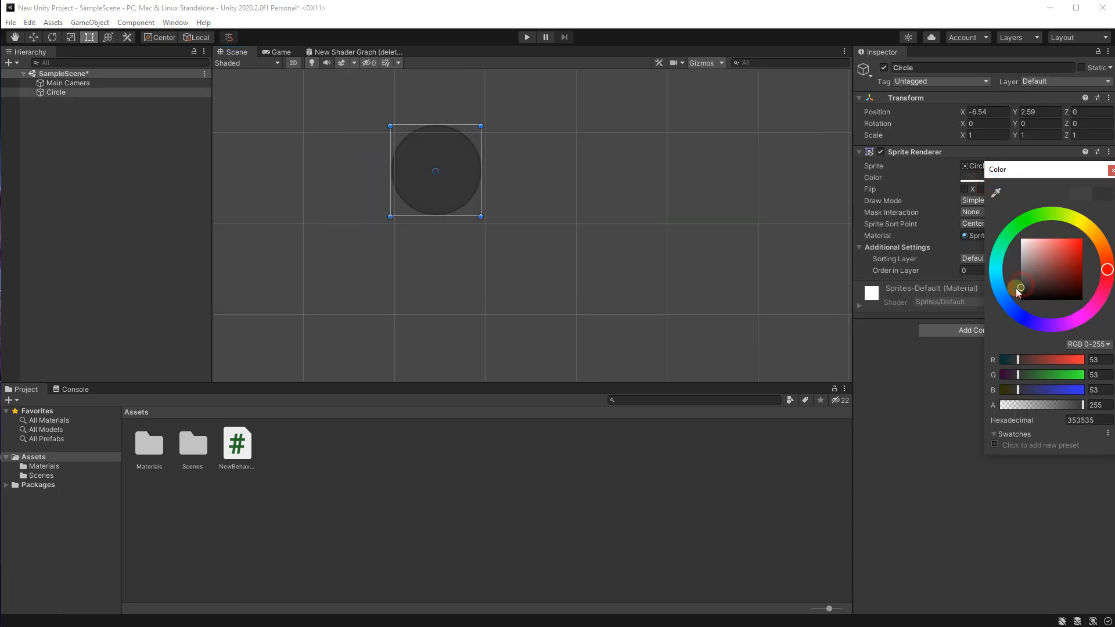
{"action": "left_click", "coordinate": [526, 189]}
Step: Reposition the dark circle in the upper-left part of the camera frame, at about X -5.95, Y 2.26
{"action": "left_click", "coordinate": [444, 172]}
{"action": "left_click_drag", "start_coordinate": [460, 172], "coordinate": [410, 247]}
{"action": "scroll", "coordinate": [517, 261], "scroll_direction": "down", "scroll_amount": 4}
{"action": "middle_click_drag", "start_coordinate": [517, 261], "coordinate": [506, 159]}
{"action": "scroll", "coordinate": [516, 255], "scroll_direction": "down", "scroll_amount": 4}
{"action": "middle_click_drag", "start_coordinate": [555, 337], "coordinate": [440, 292]}
{"action": "scroll", "coordinate": [437, 267], "scroll_direction": "down", "scroll_amount": 1}
{"action": "scroll", "coordinate": [392, 189], "scroll_direction": "up", "scroll_amount": 1}
{"action": "left_click_drag", "start_coordinate": [372, 182], "coordinate": [408, 167]}
{"action": "left_click", "coordinate": [400, 178]}
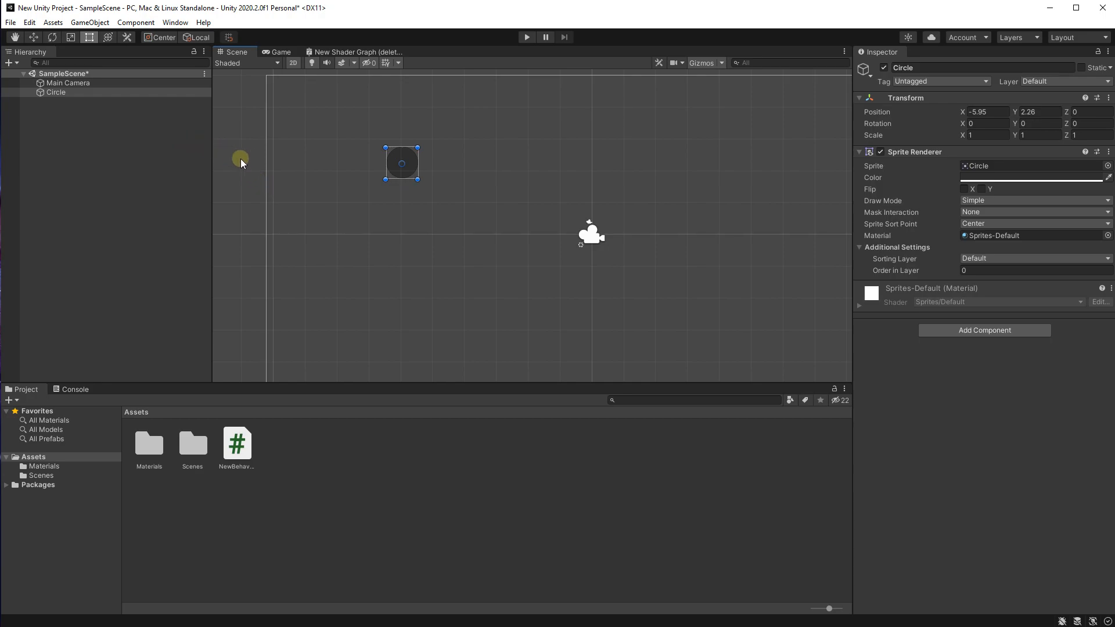
Step: Create a 2D Square sprite in the scene hierarchy with nothing else selected, keeping the name Square
{"action": "scroll", "coordinate": [267, 175], "scroll_direction": "down", "scroll_amount": 1}
{"action": "left_click", "coordinate": [370, 203]}
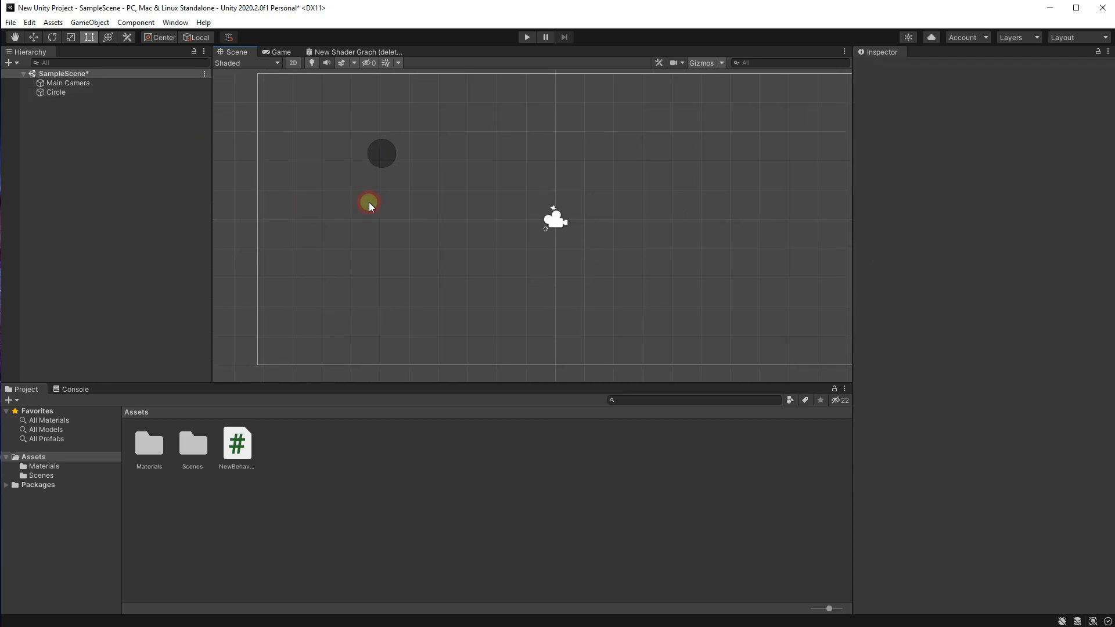
{"action": "middle_click_drag", "start_coordinate": [368, 202], "coordinate": [391, 204]}
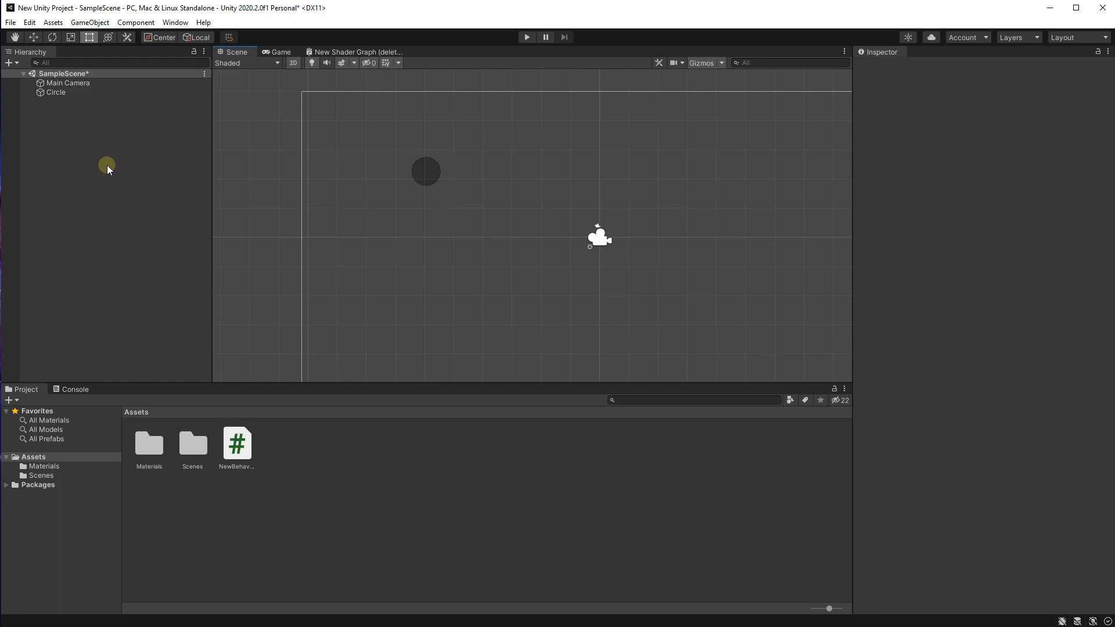
{"action": "right_click", "coordinate": [107, 163]}
{"action": "mouse_move", "coordinate": [141, 316]}
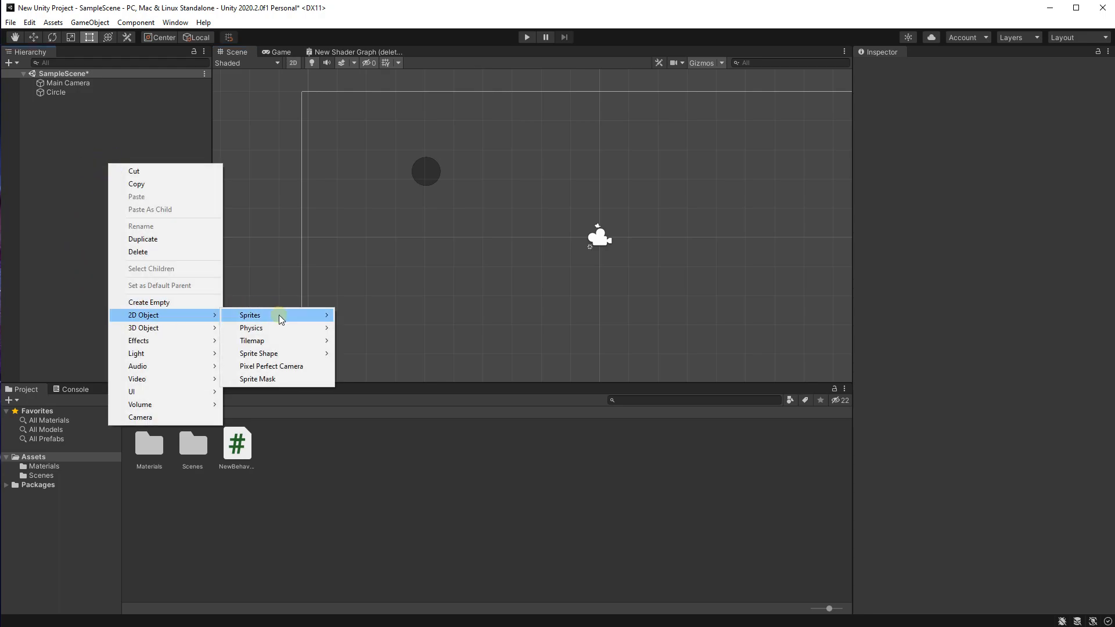
{"action": "mouse_move", "coordinate": [281, 316]}
{"action": "left_click", "coordinate": [354, 320]}
{"action": "scroll", "coordinate": [517, 238], "scroll_direction": "up", "scroll_amount": 1}
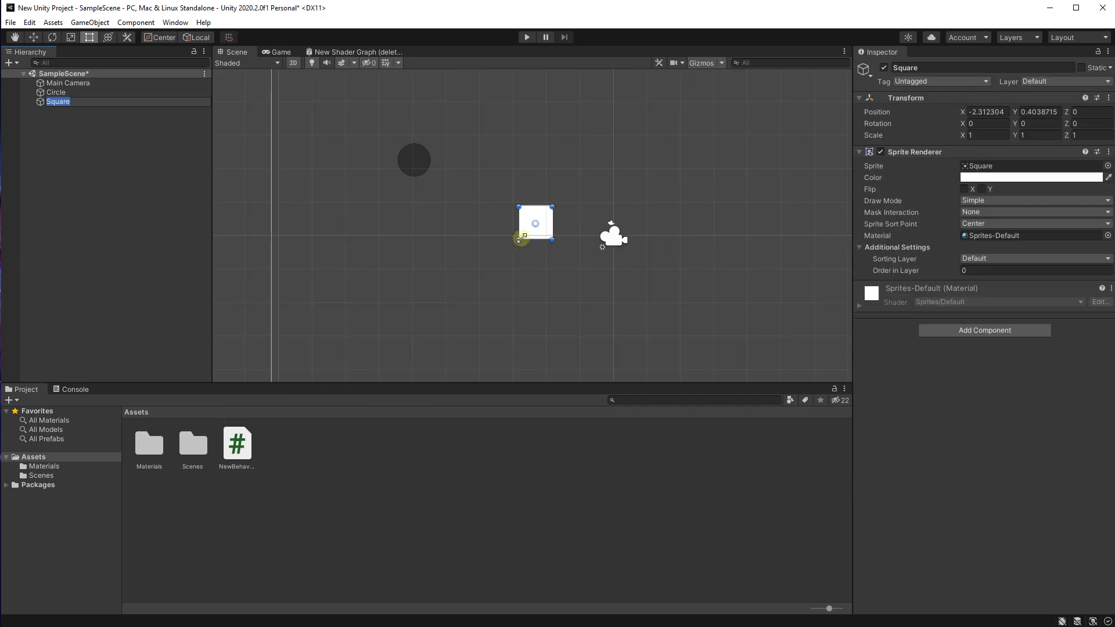
Step: Move the square to the left side of the camera frame, below the circle, at about X -8.67, Y -0.36
{"action": "left_click_drag", "start_coordinate": [543, 232], "coordinate": [332, 259]}
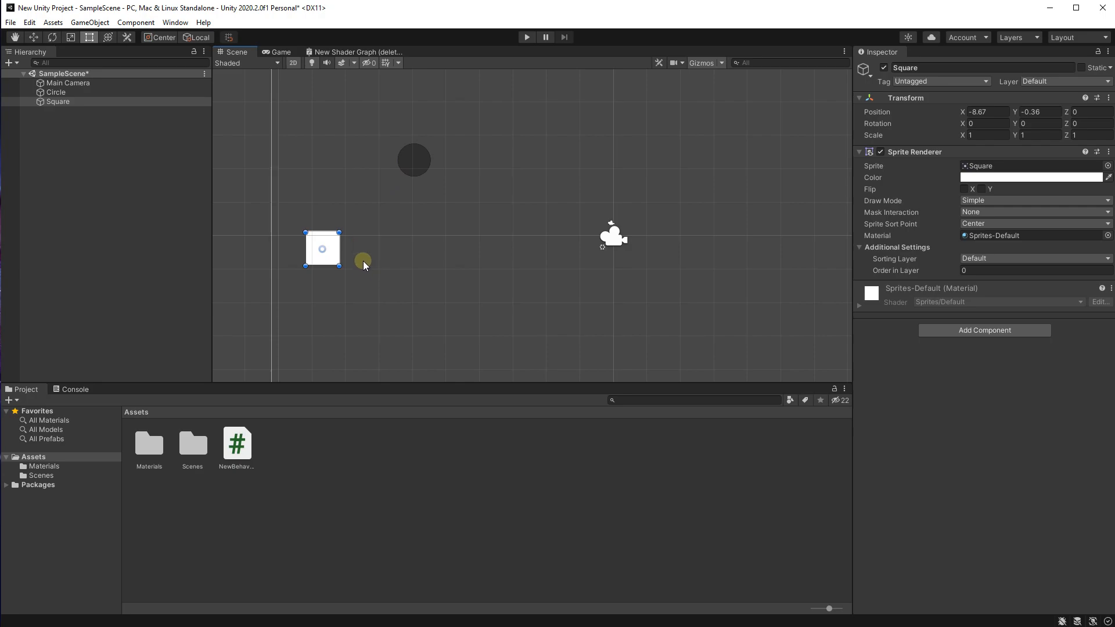
{"action": "scroll", "coordinate": [377, 231], "scroll_direction": "down", "scroll_amount": 3}
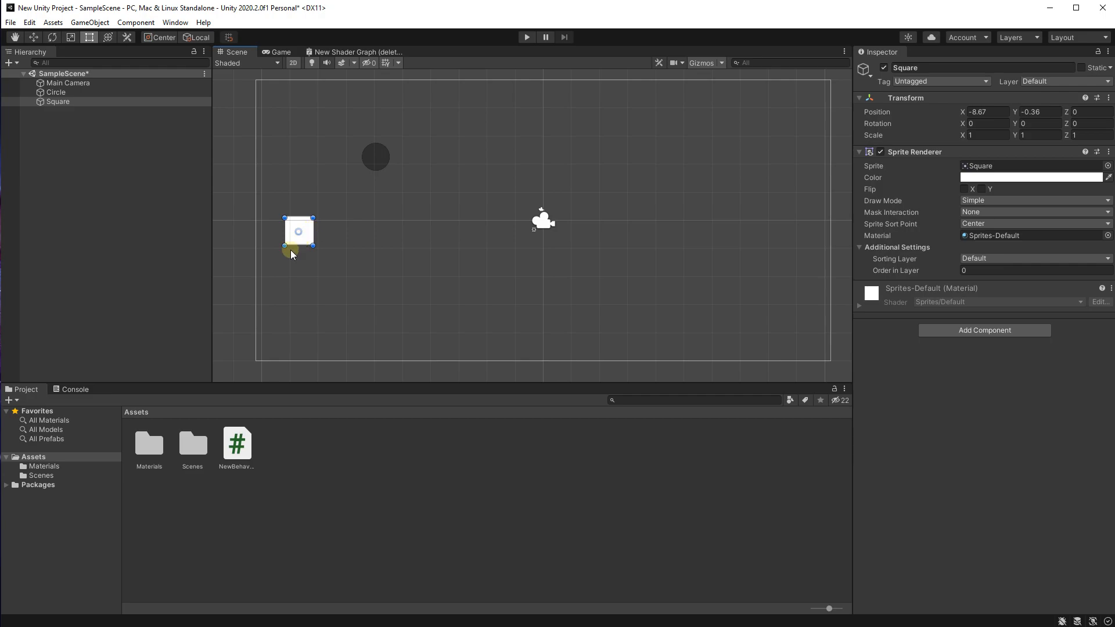
{"action": "left_click", "coordinate": [308, 169]}
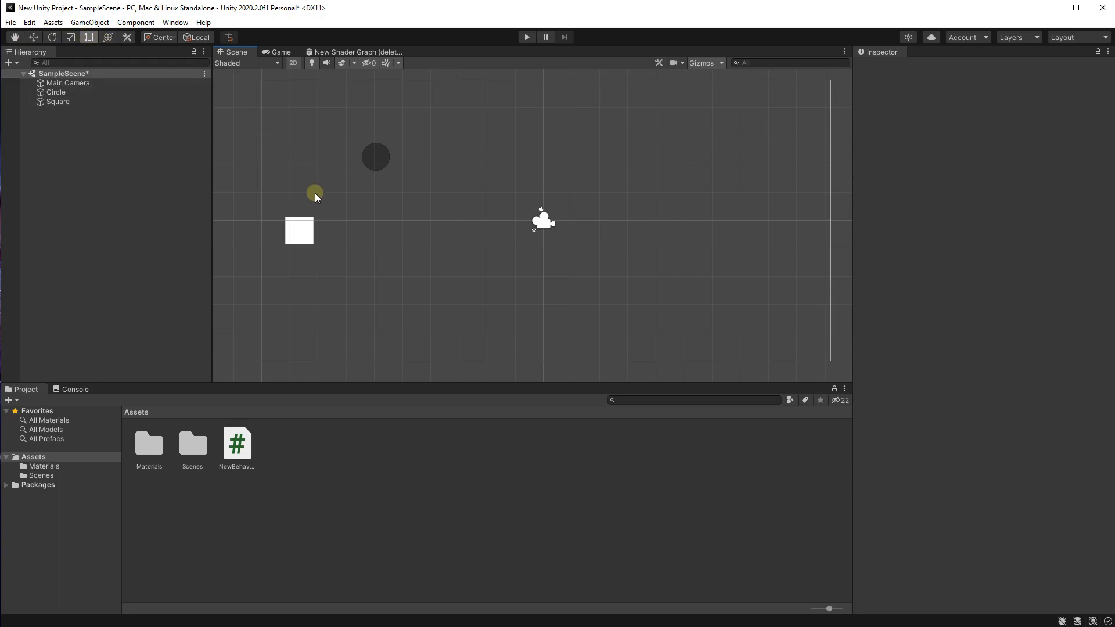
{"action": "scroll", "coordinate": [314, 195], "scroll_direction": "up", "scroll_amount": 1}
Step: Stretch the square horizontally into a long bar, with a scale of about X 7.95, Y 0.83
{"action": "left_click", "coordinate": [296, 235]}
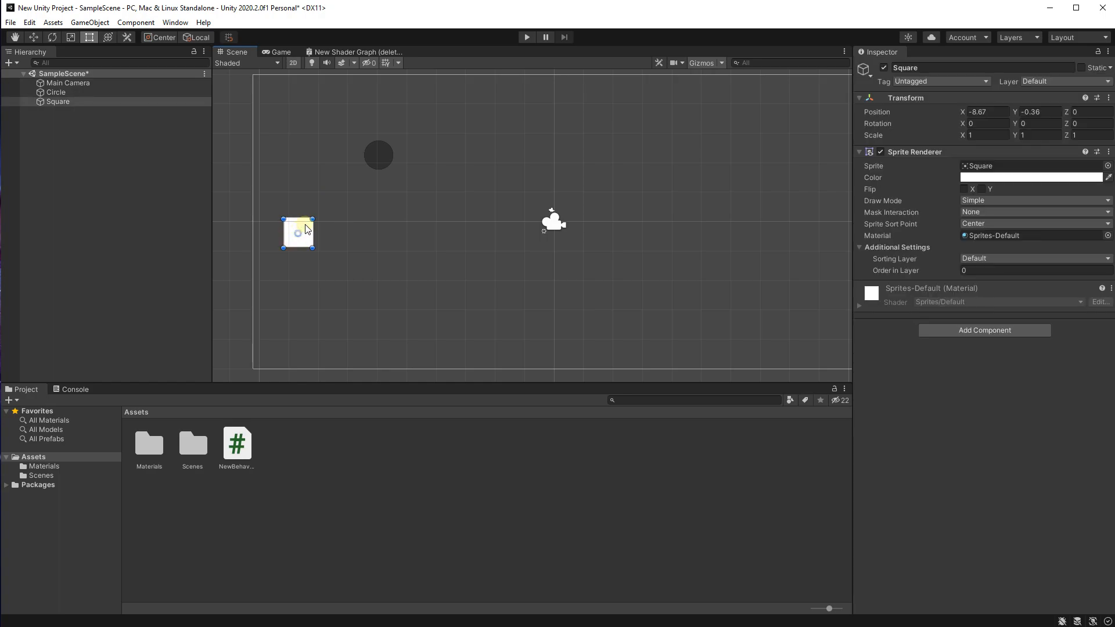
{"action": "scroll", "coordinate": [311, 221], "scroll_direction": "up", "scroll_amount": 1}
{"action": "left_click_drag", "start_coordinate": [313, 219], "coordinate": [530, 224]}
{"action": "scroll", "coordinate": [365, 144], "scroll_direction": "up", "scroll_amount": 2}
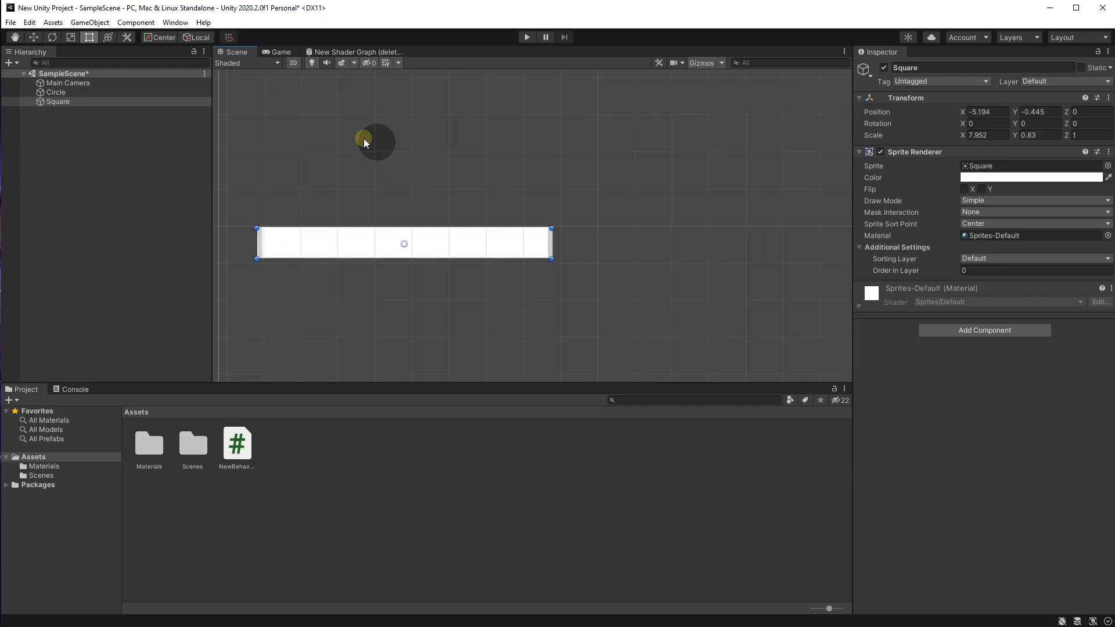
Step: Try stretching the circle into a wide ellipse by its lower-right corner, and undo the resize
{"action": "middle_click_drag", "start_coordinate": [360, 157], "coordinate": [364, 187]}
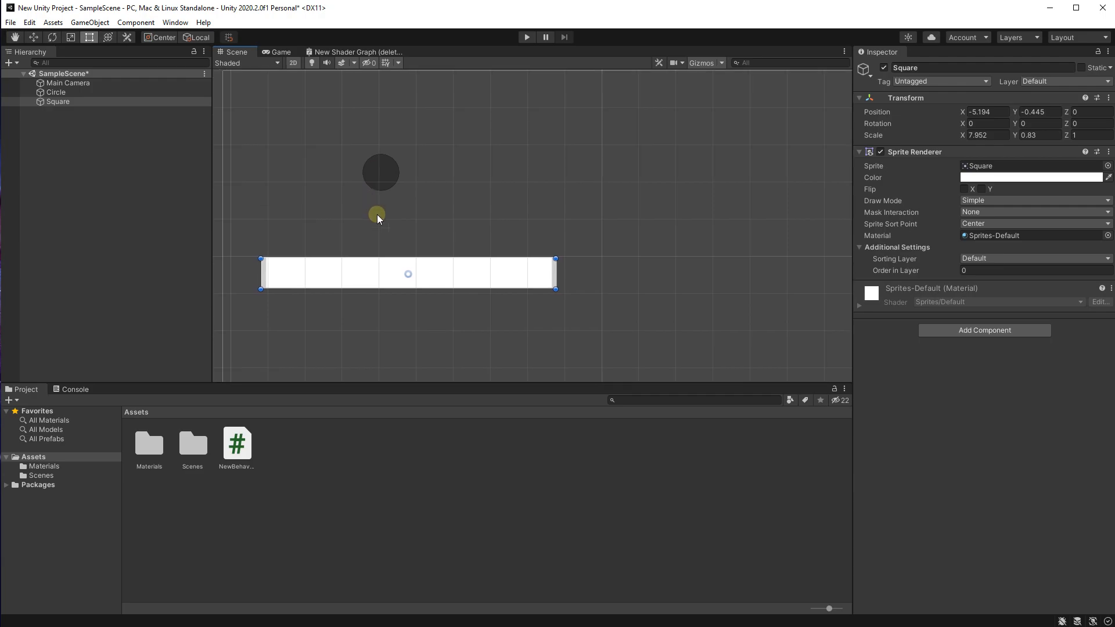
{"action": "left_click", "coordinate": [393, 175]}
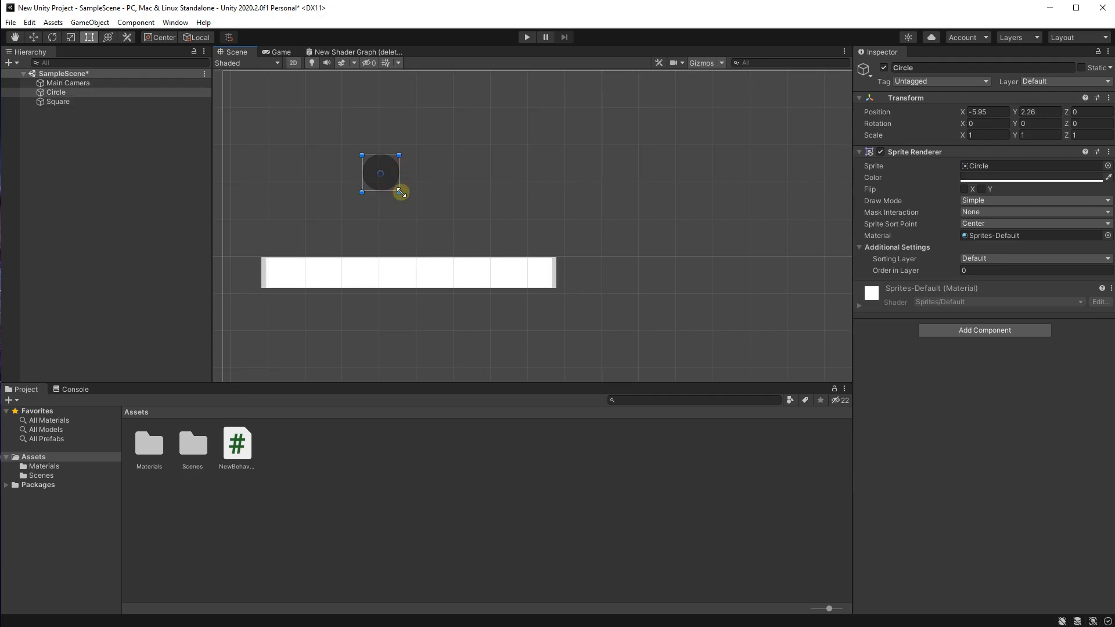
{"action": "scroll", "coordinate": [395, 195], "scroll_direction": "up", "scroll_amount": 1}
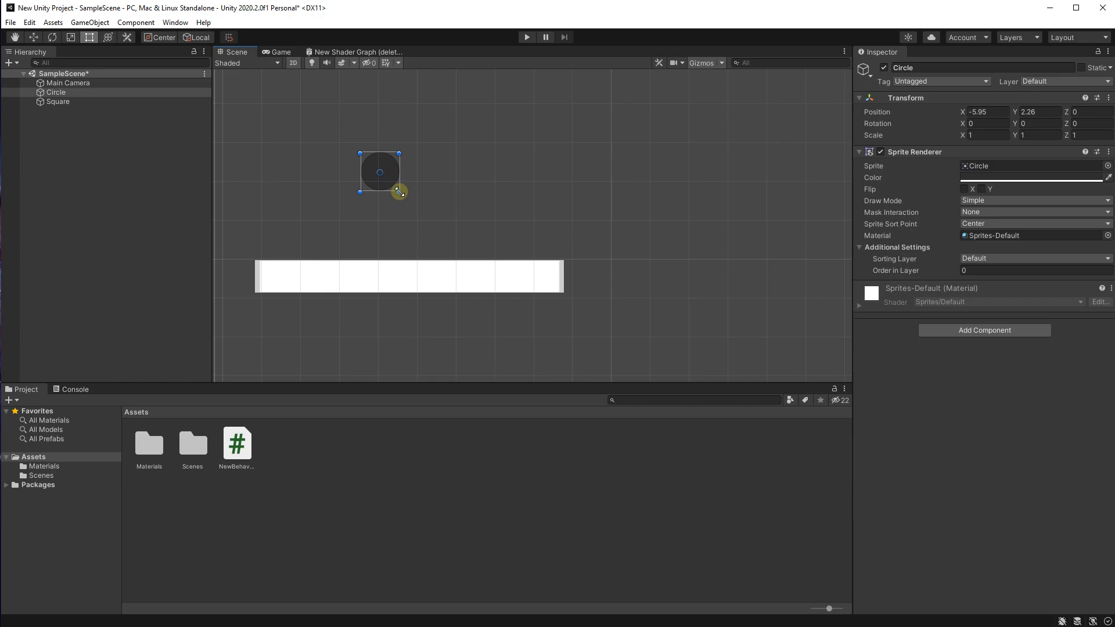
{"action": "left_click_drag", "start_coordinate": [397, 192], "coordinate": [497, 225]}
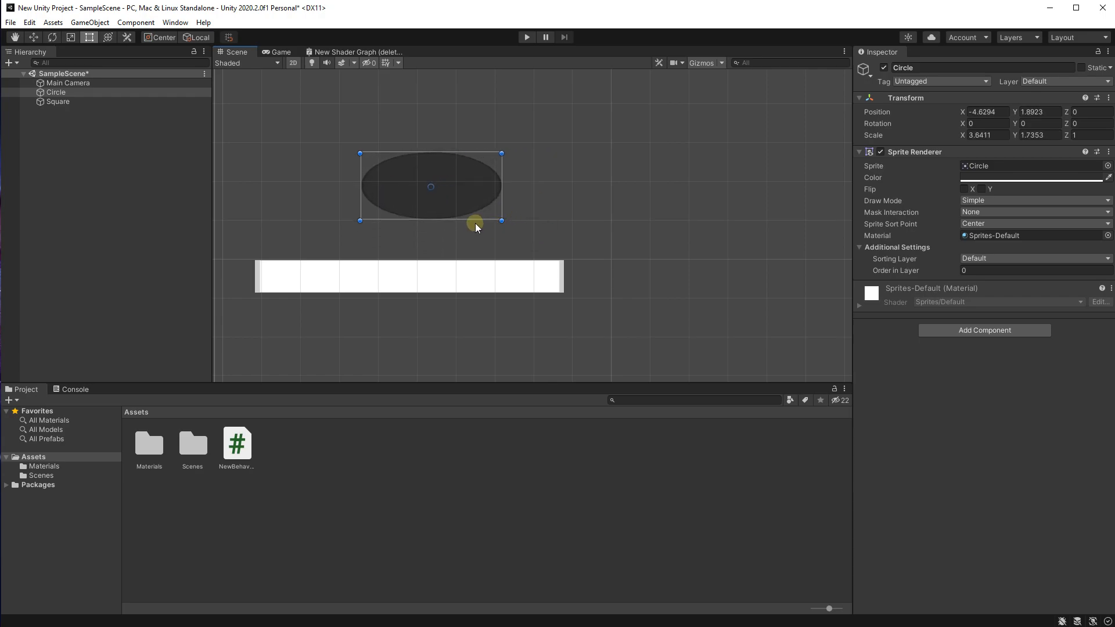
{"action": "key", "text": "ctrl+z"}
Step: Widen the white bar past the right edge of the camera frame, to an X scale of about 21.89
{"action": "middle_click_drag", "start_coordinate": [400, 249], "coordinate": [413, 188]}
{"action": "scroll", "coordinate": [413, 188], "scroll_direction": "down", "scroll_amount": 3}
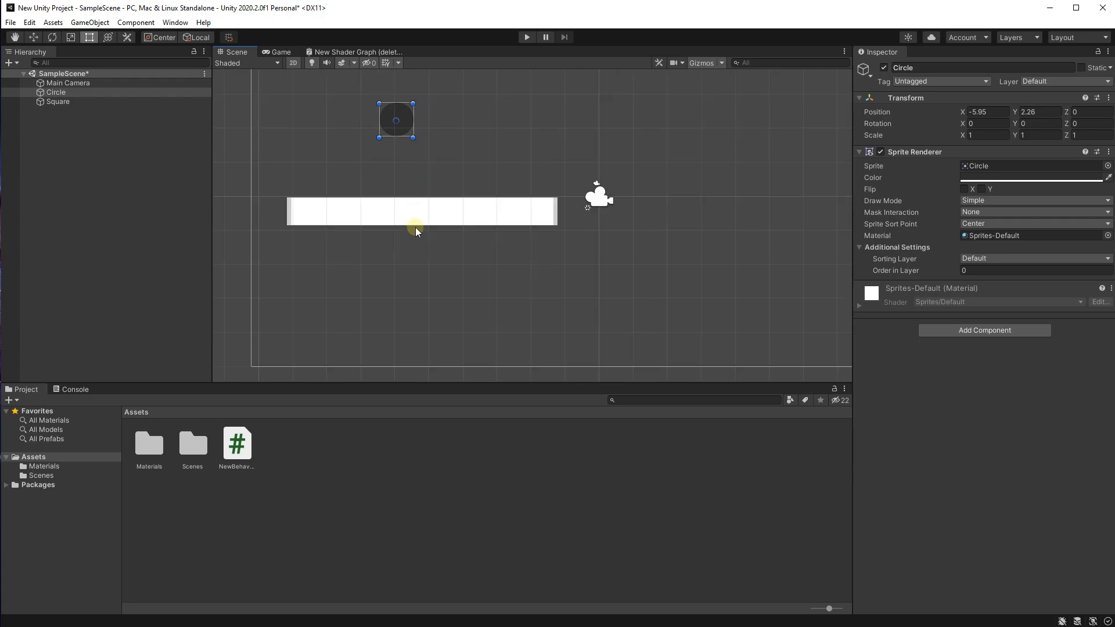
{"action": "left_click", "coordinate": [418, 219]}
{"action": "middle_click_drag", "start_coordinate": [542, 260], "coordinate": [395, 292]}
{"action": "scroll", "coordinate": [396, 292], "scroll_direction": "down", "scroll_amount": 5}
{"action": "left_click_drag", "start_coordinate": [410, 256], "coordinate": [766, 305]}
{"action": "scroll", "coordinate": [766, 304], "scroll_direction": "down", "scroll_amount": 2}
{"action": "middle_click_drag", "start_coordinate": [544, 265], "coordinate": [609, 242]}
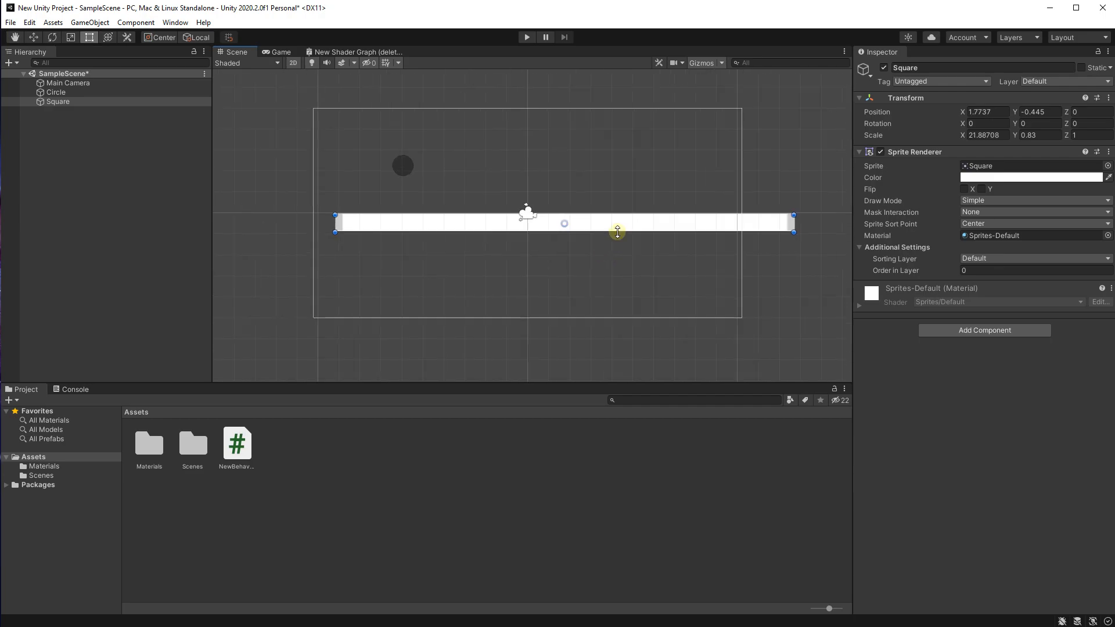
Step: Move the bar to about X 0.33, Y -1.42 so it spans the camera frame, and preview it in the Game view
{"action": "left_click_drag", "start_coordinate": [660, 223], "coordinate": [629, 245]}
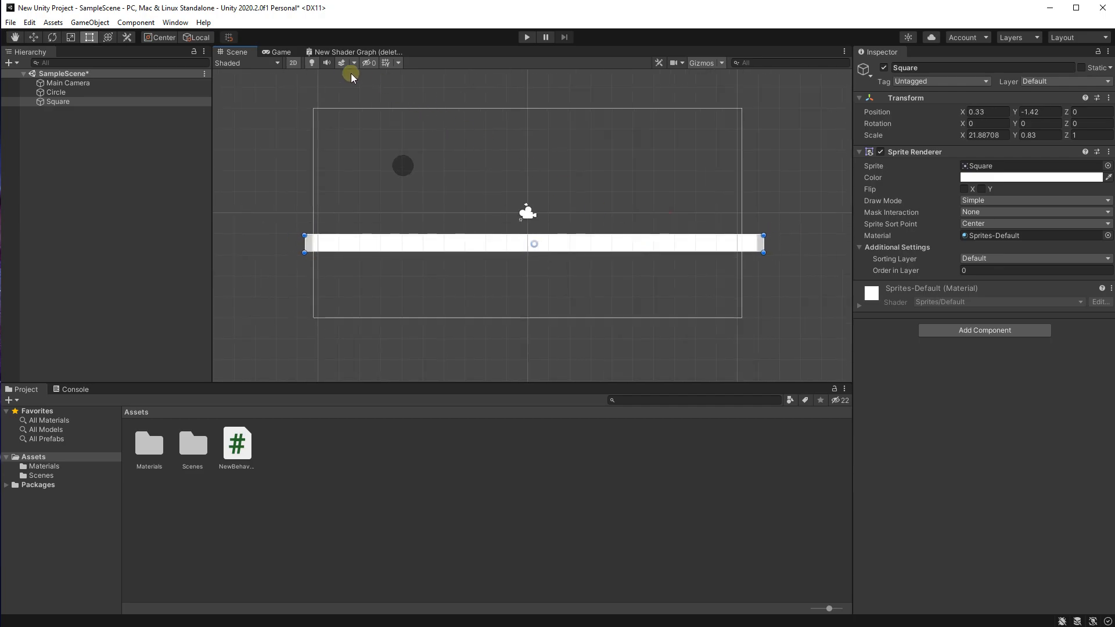
{"action": "left_click", "coordinate": [277, 53]}
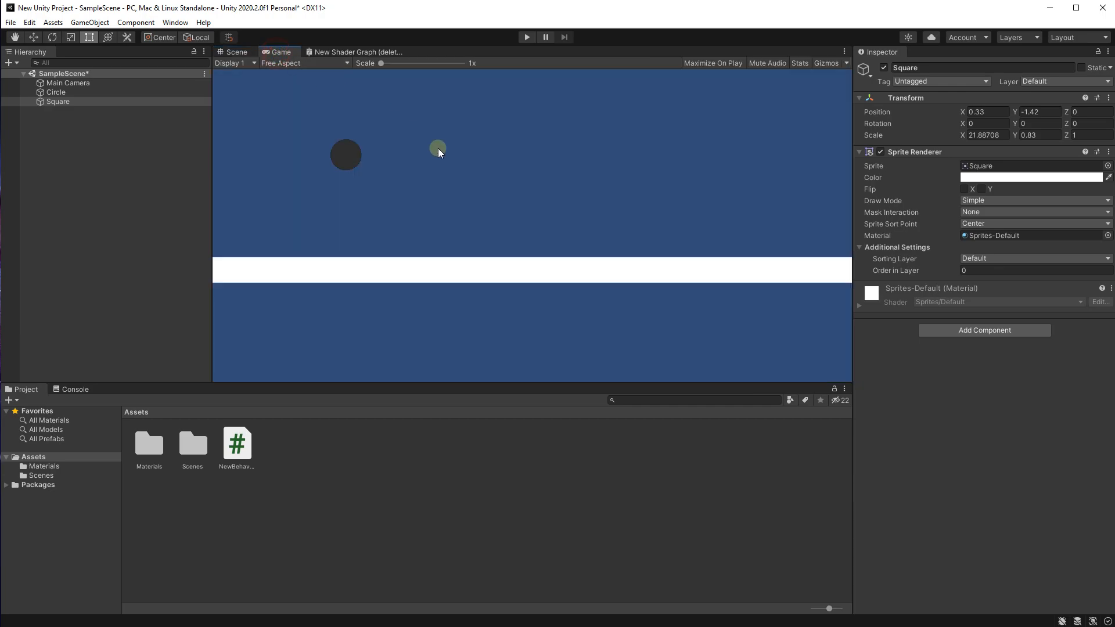
{"action": "left_click", "coordinate": [244, 53]}
Step: Rotate the white bar clockwise in the Scene view into a downhill slope, to a Z rotation of about -39.4
{"action": "scroll", "coordinate": [514, 179], "scroll_direction": "up", "scroll_amount": 1}
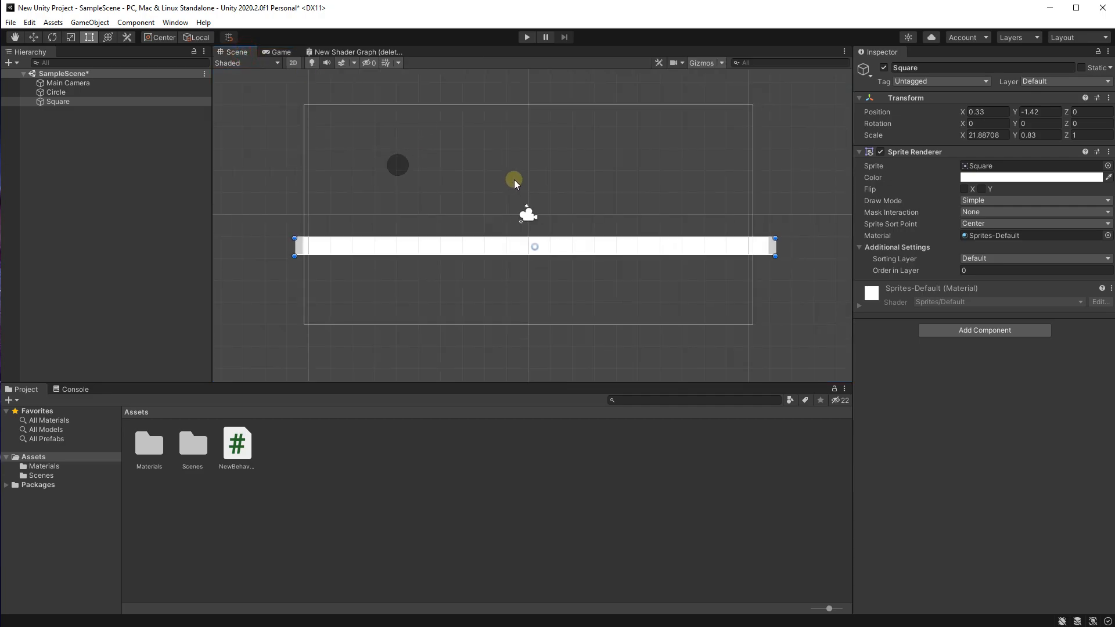
{"action": "scroll", "coordinate": [372, 148], "scroll_direction": "up", "scroll_amount": 1}
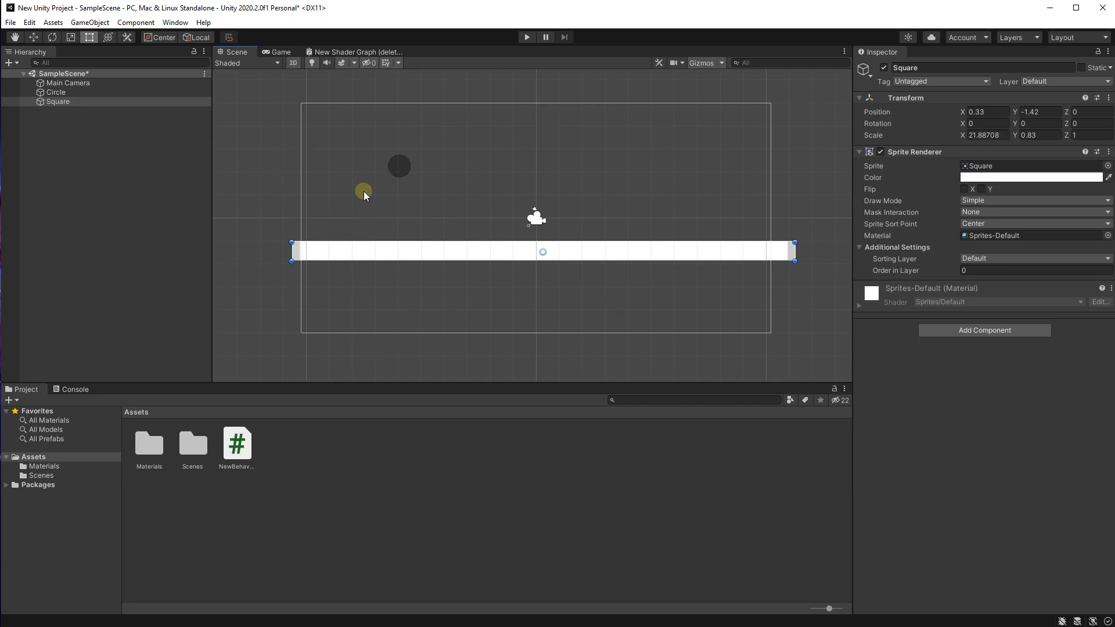
{"action": "left_click", "coordinate": [51, 37]}
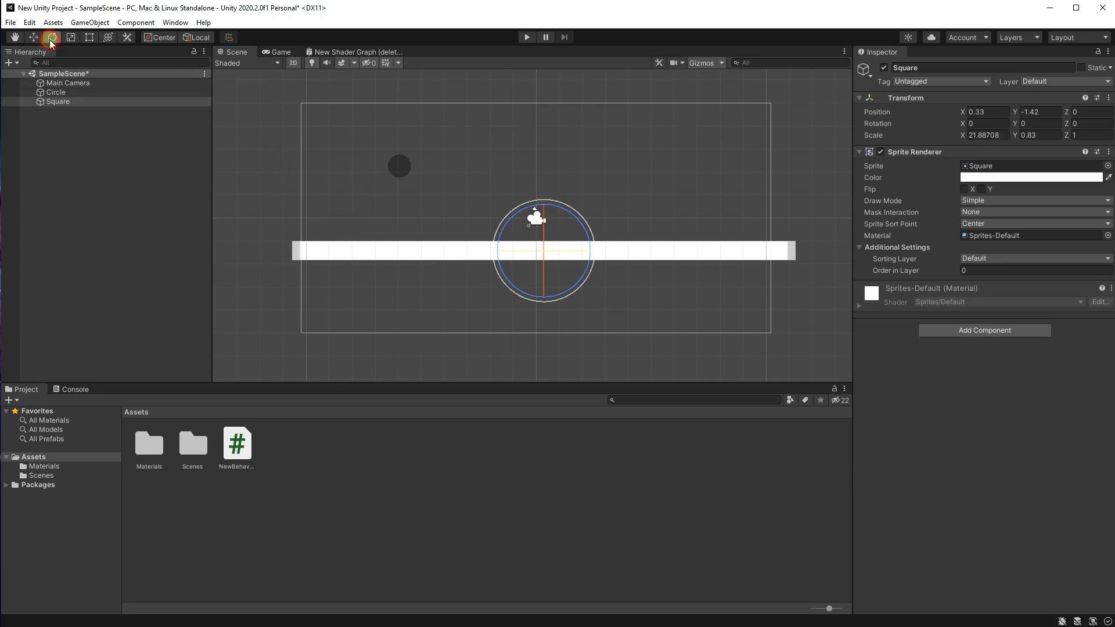
{"action": "left_click_drag", "start_coordinate": [560, 213], "coordinate": [607, 256]}
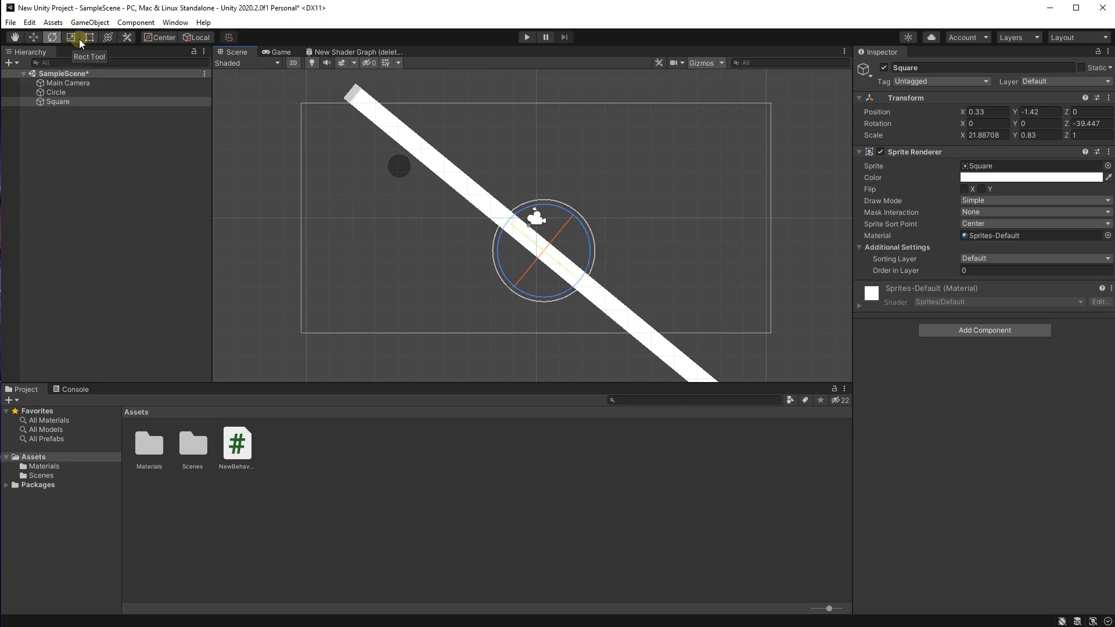
Step: Move the sloped bar to just beneath the circle, at about X -3.14, Y -1.38
{"action": "left_click", "coordinate": [36, 34]}
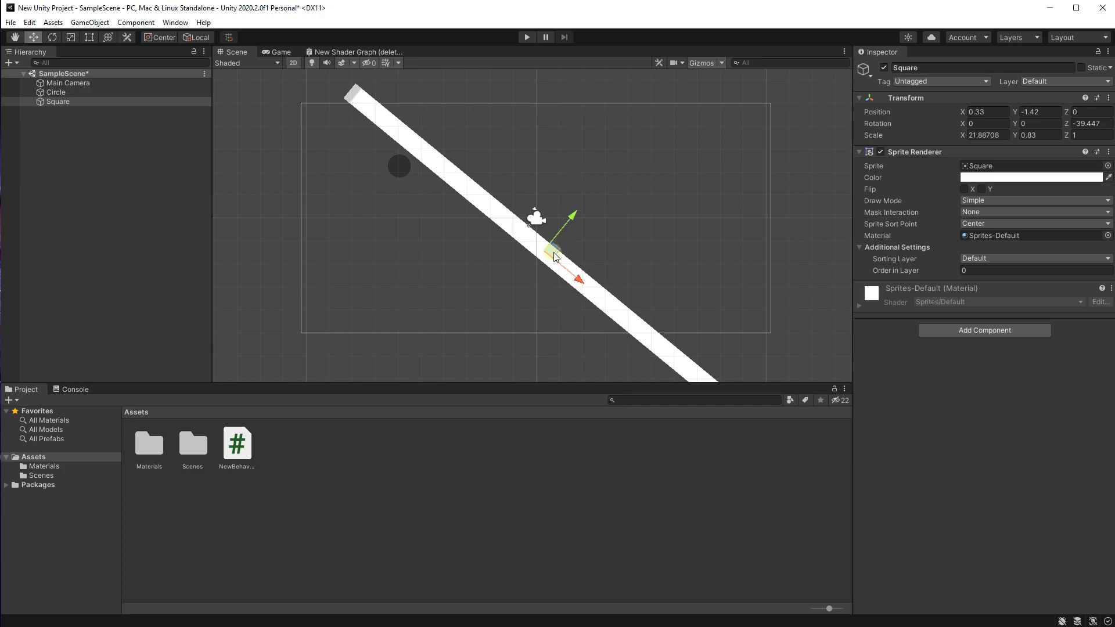
{"action": "left_click_drag", "start_coordinate": [552, 256], "coordinate": [465, 234]}
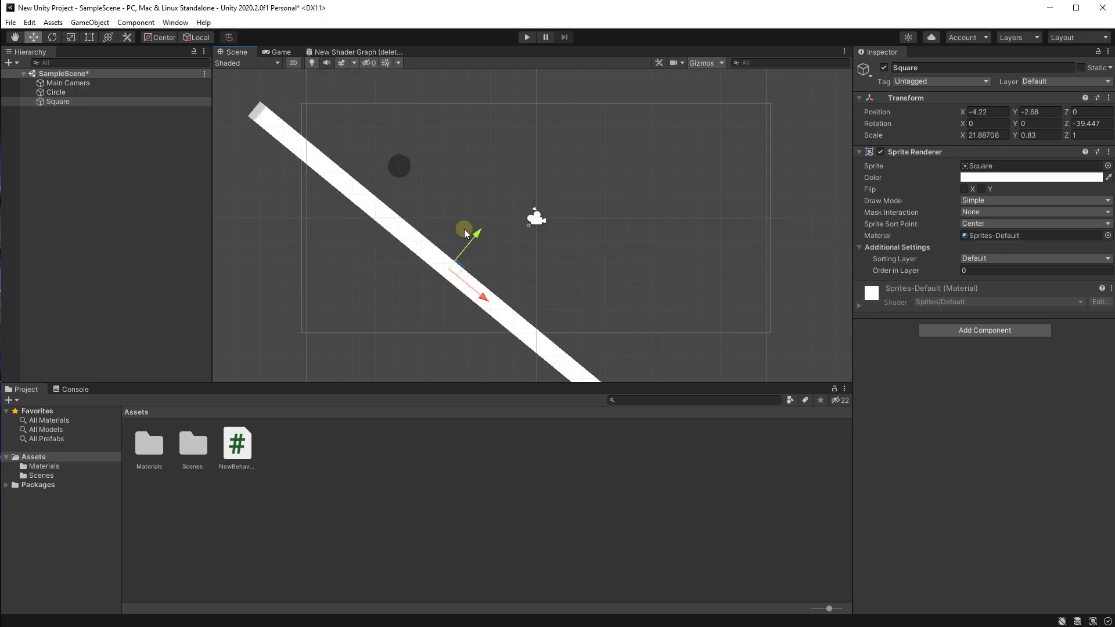
{"action": "left_click_drag", "start_coordinate": [486, 298], "coordinate": [480, 244]}
{"action": "scroll", "coordinate": [483, 245], "scroll_direction": "down", "scroll_amount": 2}
{"action": "scroll", "coordinate": [482, 164], "scroll_direction": "up", "scroll_amount": 2}
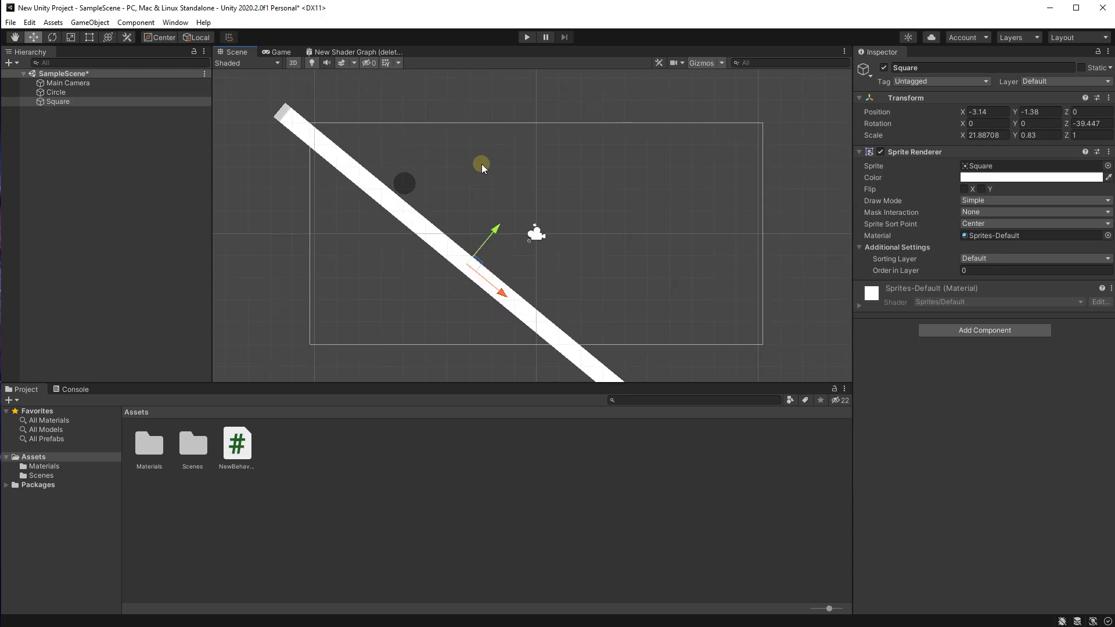
Step: Compare the sloped bar and circle between the Game and Scene views, and return to the Scene view with the Rect Tool active
{"action": "left_click", "coordinate": [281, 52]}
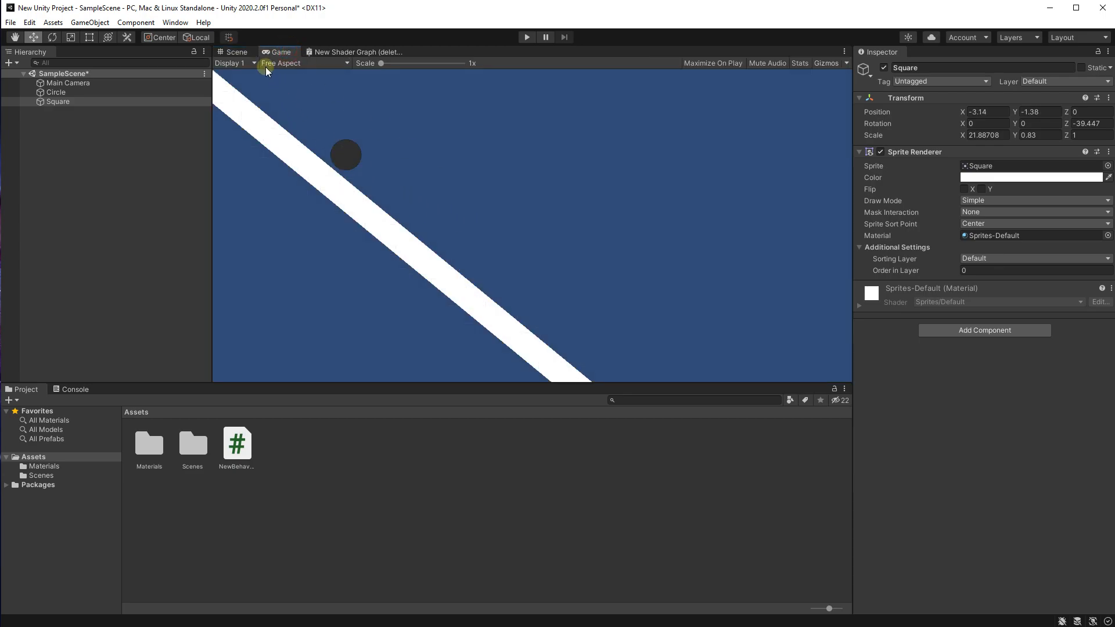
{"action": "left_click", "coordinate": [238, 52]}
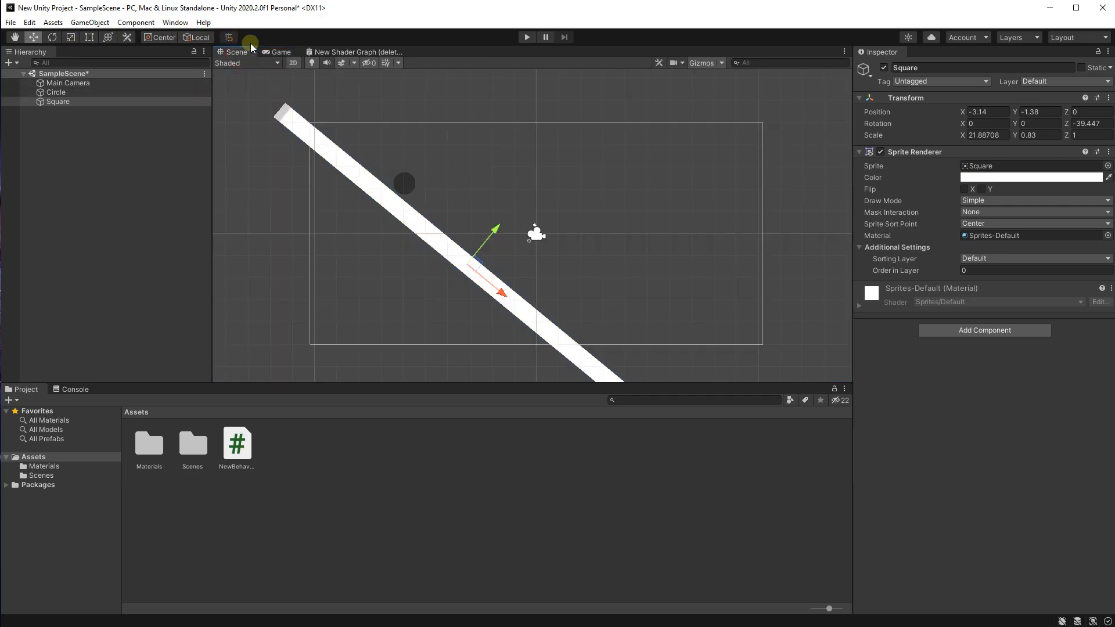
{"action": "left_click", "coordinate": [281, 52]}
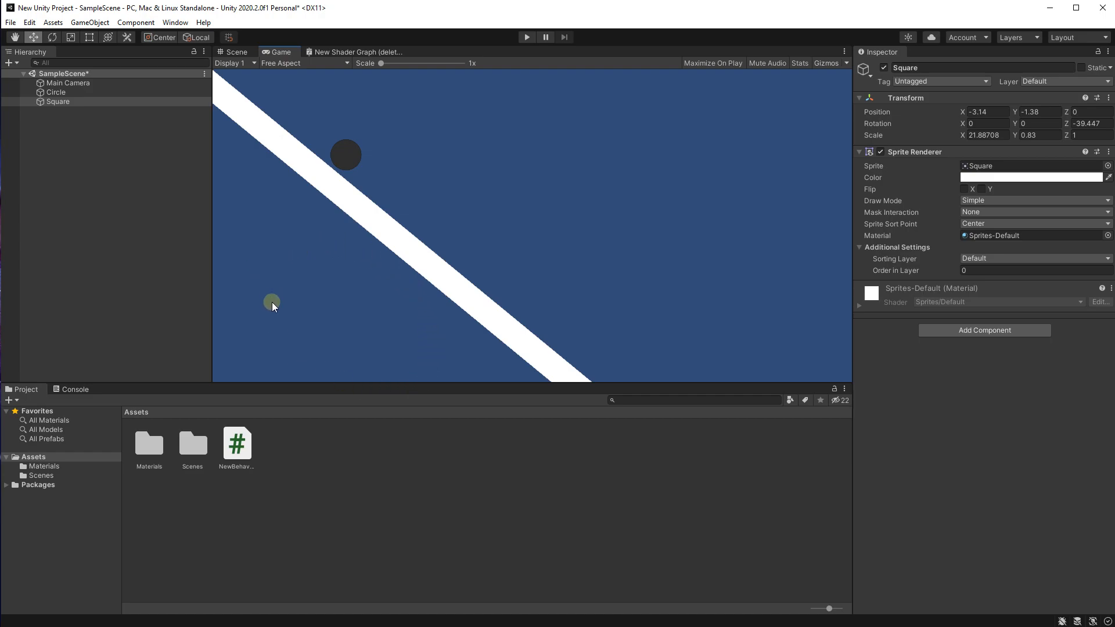
{"action": "left_click", "coordinate": [231, 55]}
{"action": "left_click", "coordinate": [88, 38]}
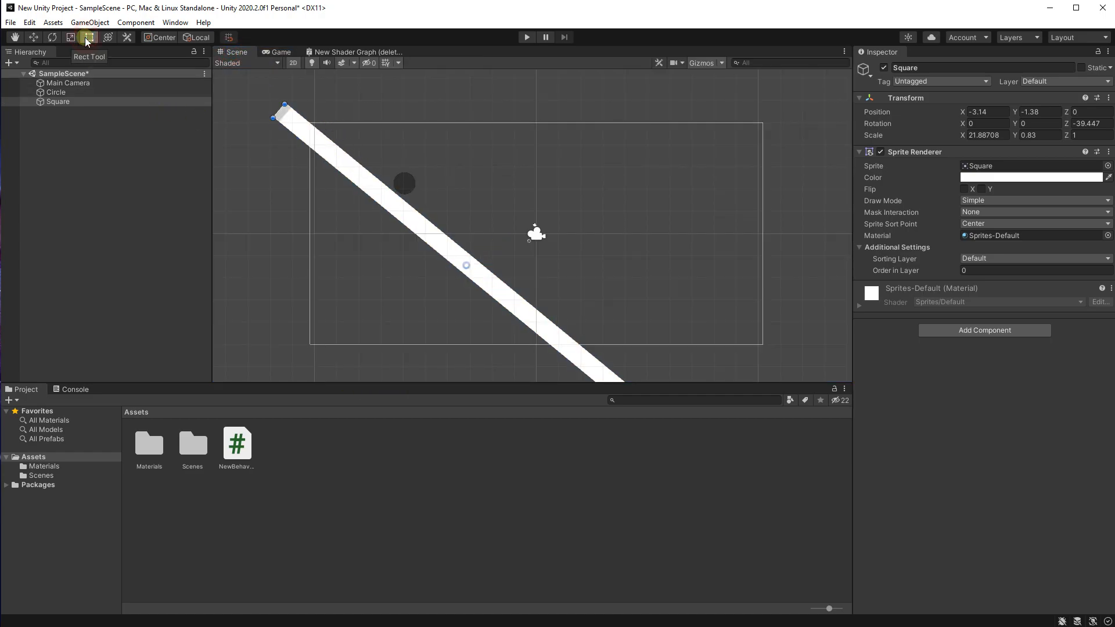
{"action": "middle_click_drag", "start_coordinate": [349, 263], "coordinate": [357, 245]}
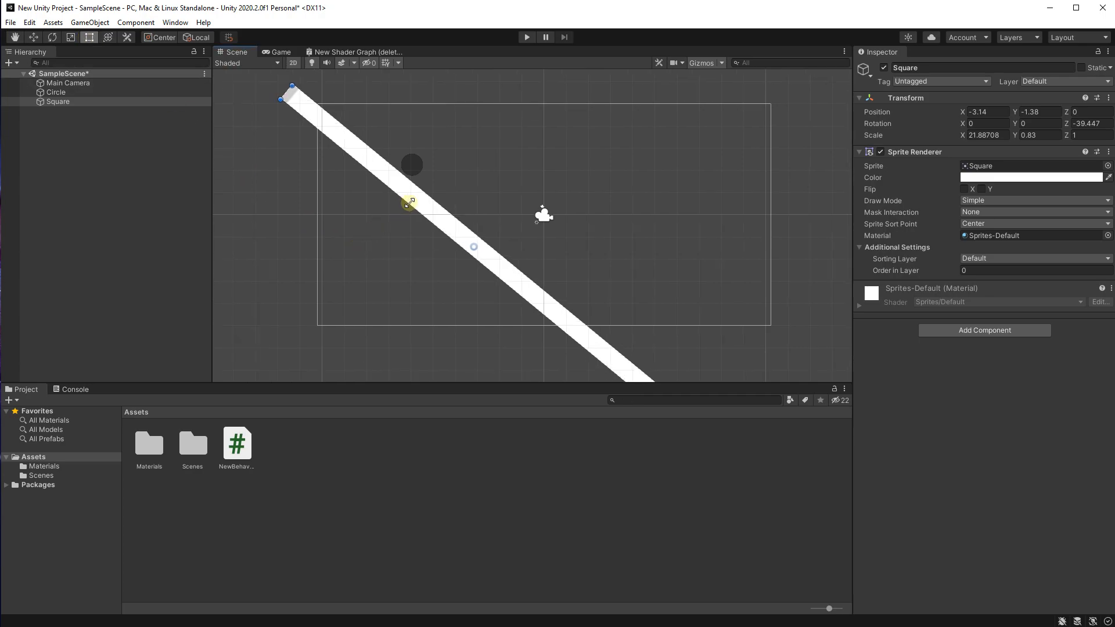
Step: Thicken the sloped square downward to a Y scale of about 10.33, forming a solid ramp, and check it in the Game view's play mode
{"action": "left_click_drag", "start_coordinate": [409, 203], "coordinate": [308, 357]}
{"action": "scroll", "coordinate": [505, 222], "scroll_direction": "up", "scroll_amount": 1}
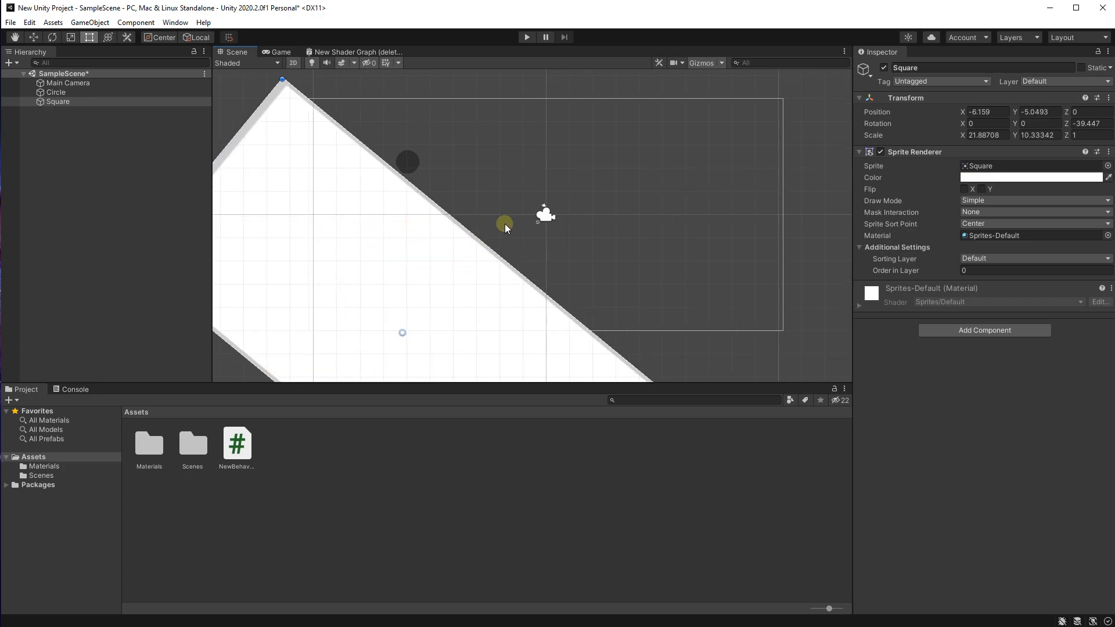
{"action": "left_click", "coordinate": [279, 52]}
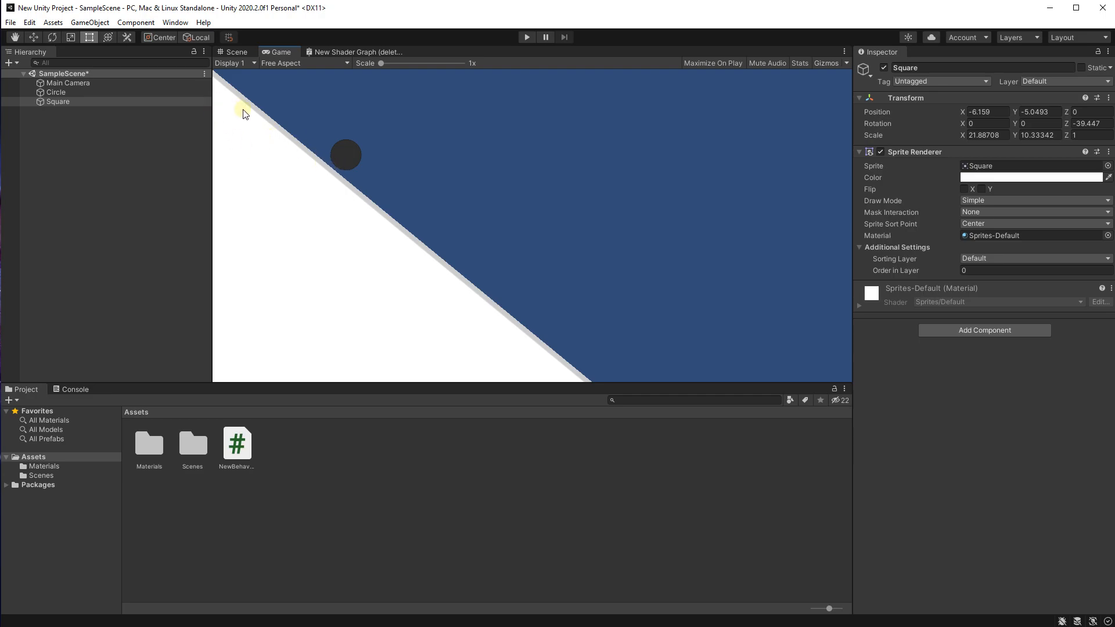
{"action": "left_click", "coordinate": [234, 53]}
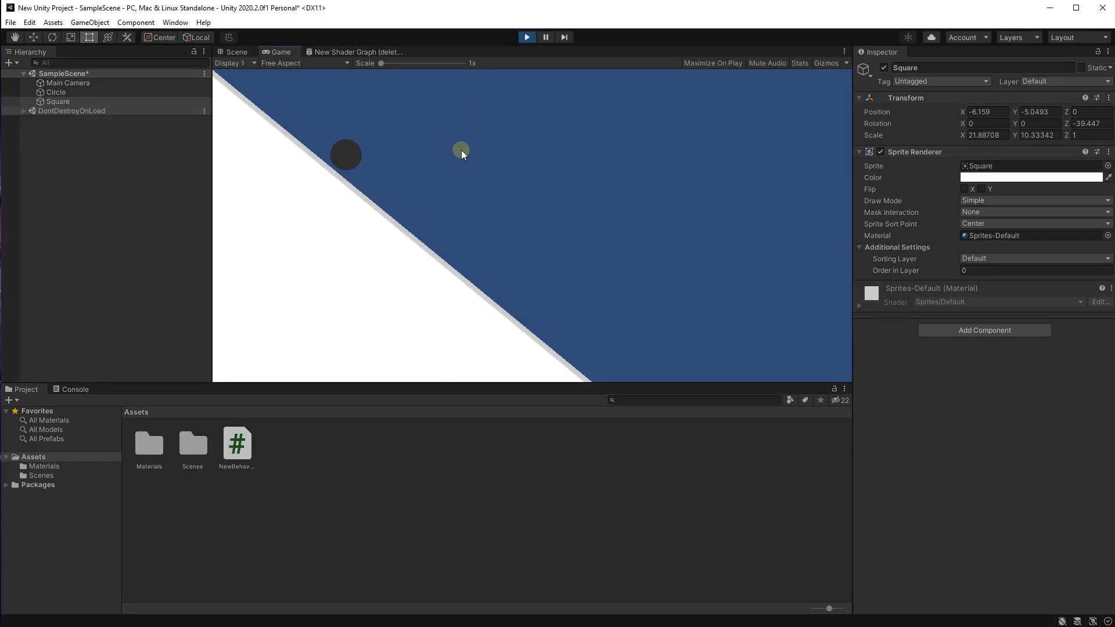
{"action": "left_click", "coordinate": [525, 38]}
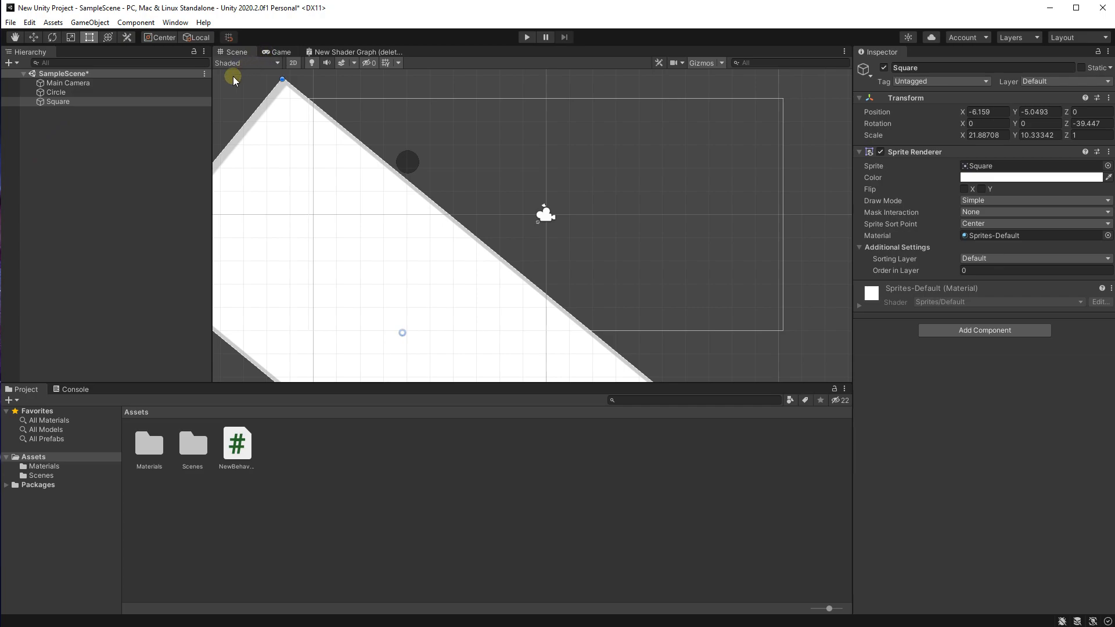
Step: Add a Rigidbody 2D component to the Circle object
{"action": "left_click", "coordinate": [146, 94]}
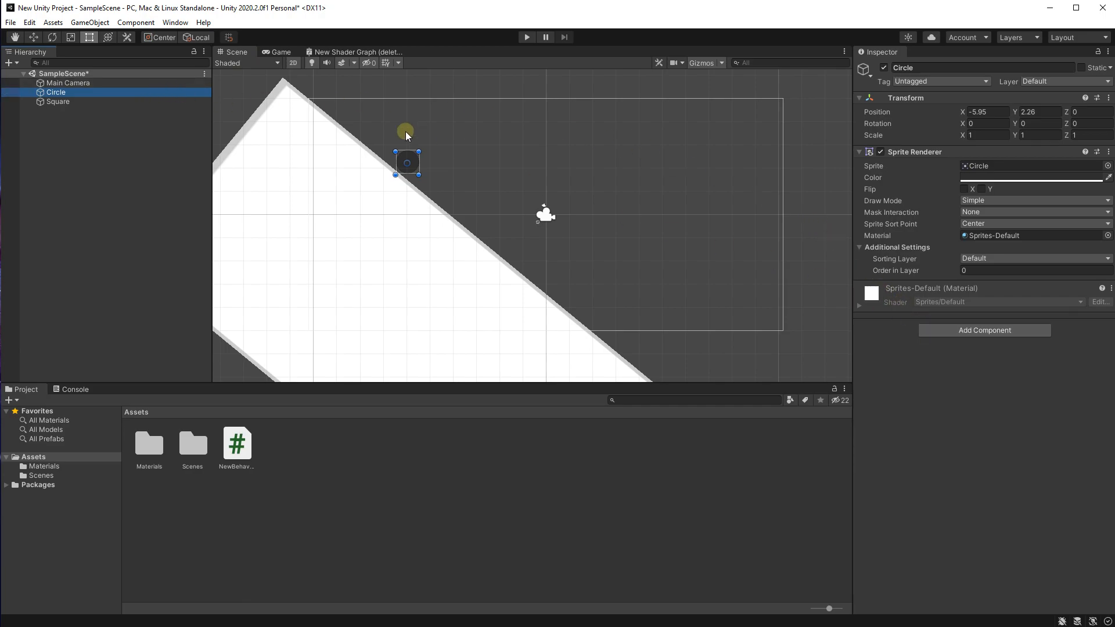
{"action": "left_click", "coordinate": [975, 334]}
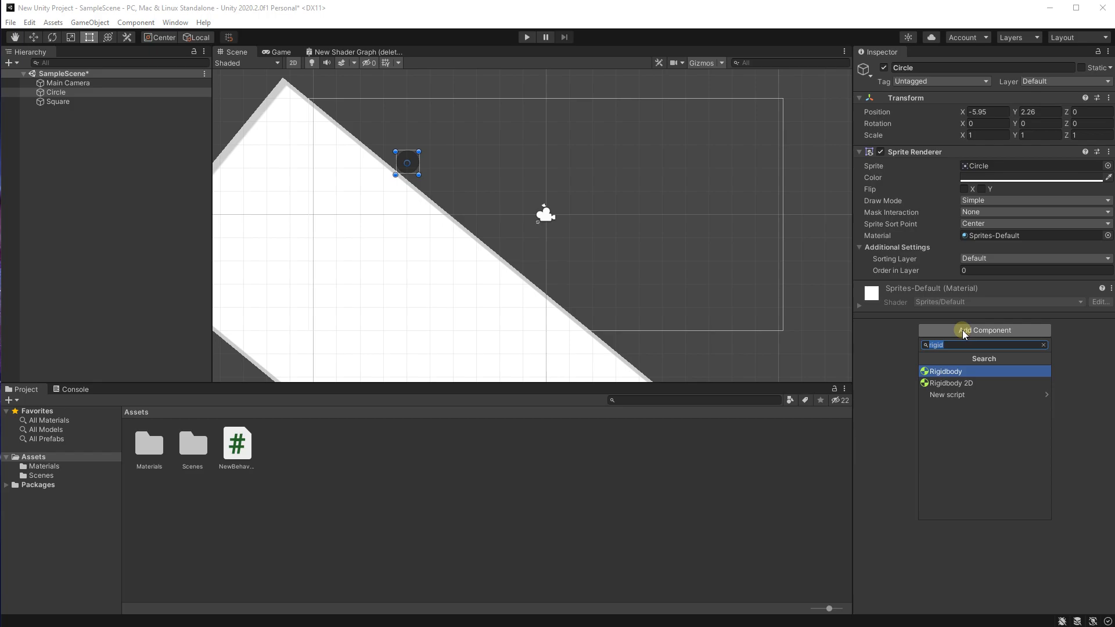
{"action": "type", "text": "rigi"}
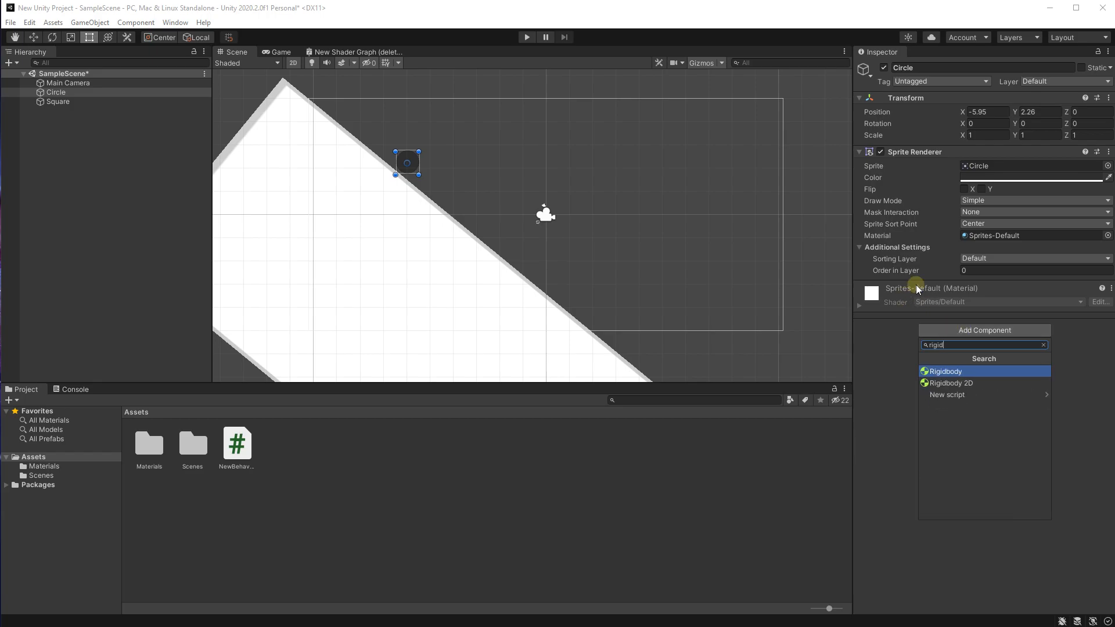
{"action": "left_click", "coordinate": [953, 383]}
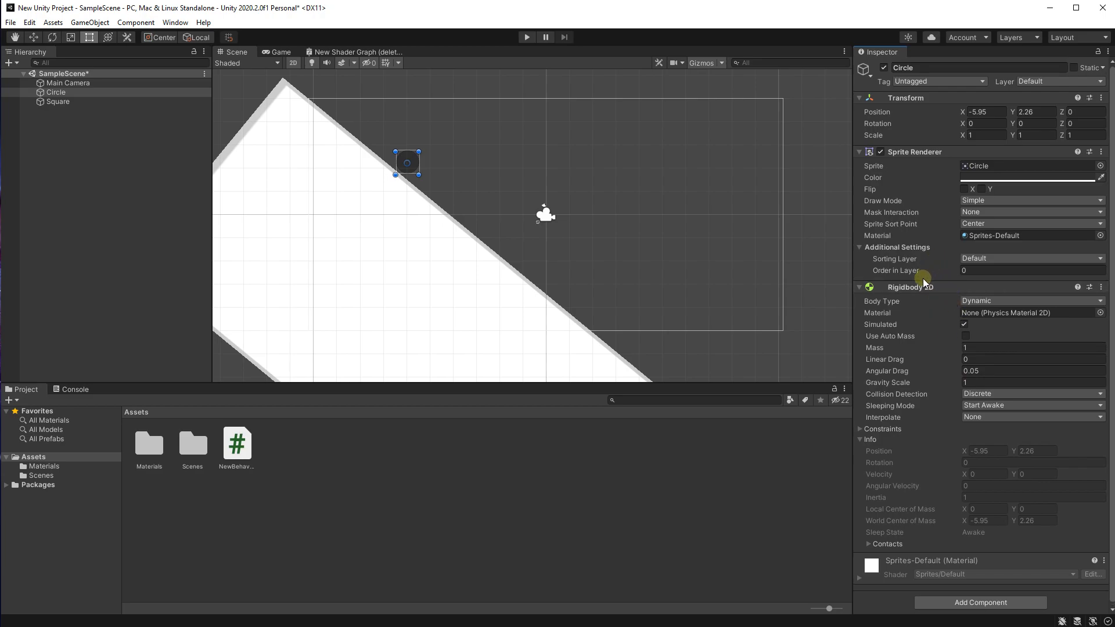
Step: Add a Circle Collider 2D component to the Circle object
{"action": "scroll", "coordinate": [922, 278], "scroll_direction": "down", "scroll_amount": 1}
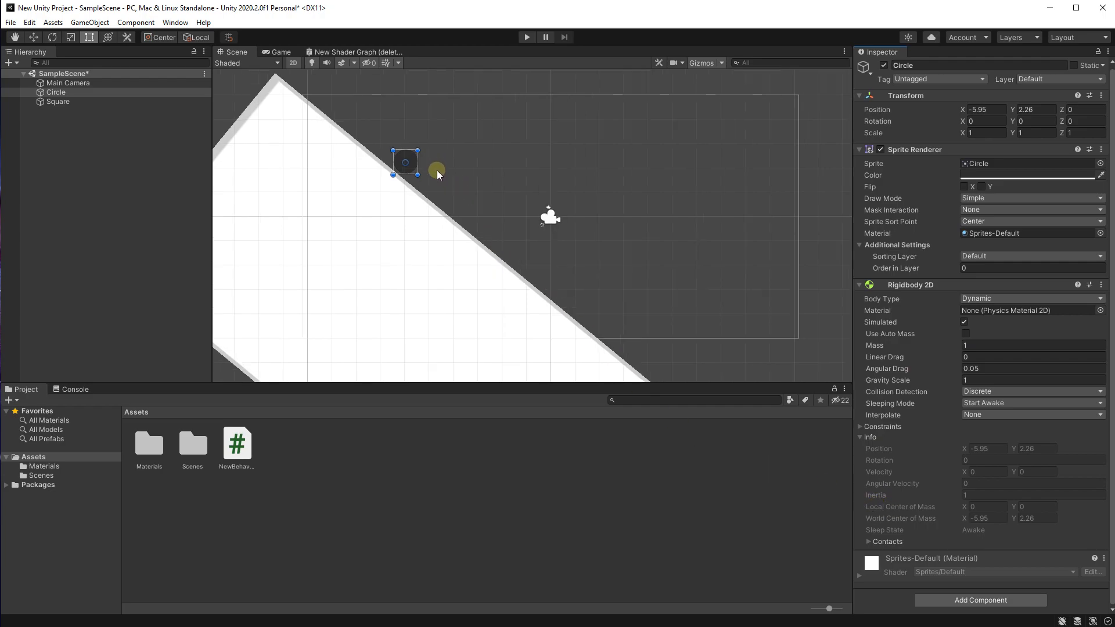
{"action": "middle_click_drag", "start_coordinate": [438, 177], "coordinate": [447, 188]}
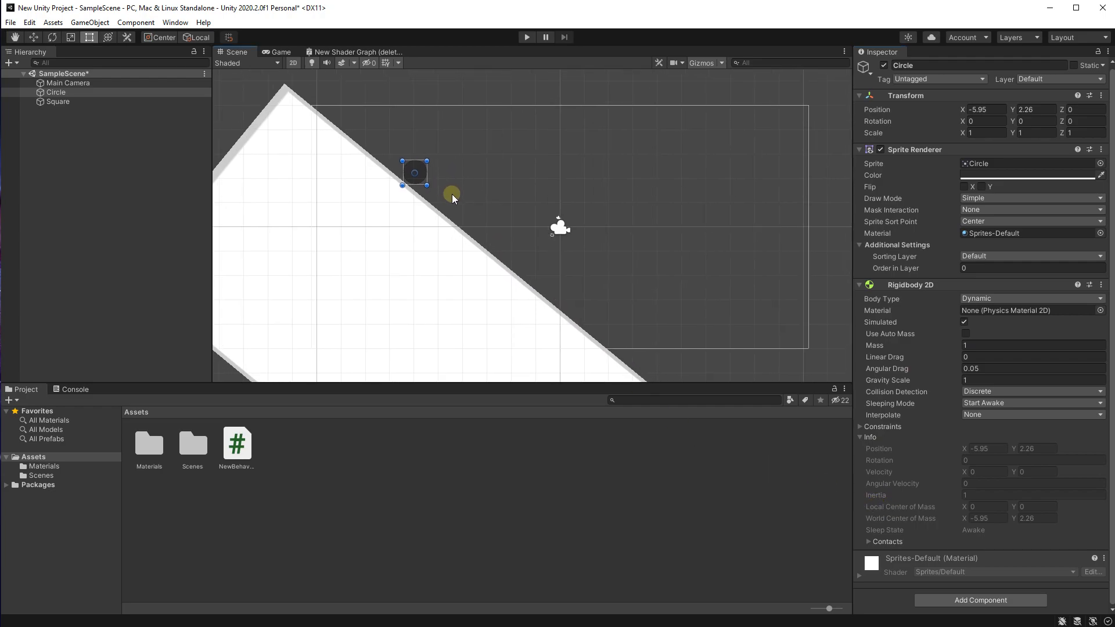
{"action": "scroll", "coordinate": [452, 193], "scroll_direction": "up", "scroll_amount": 1}
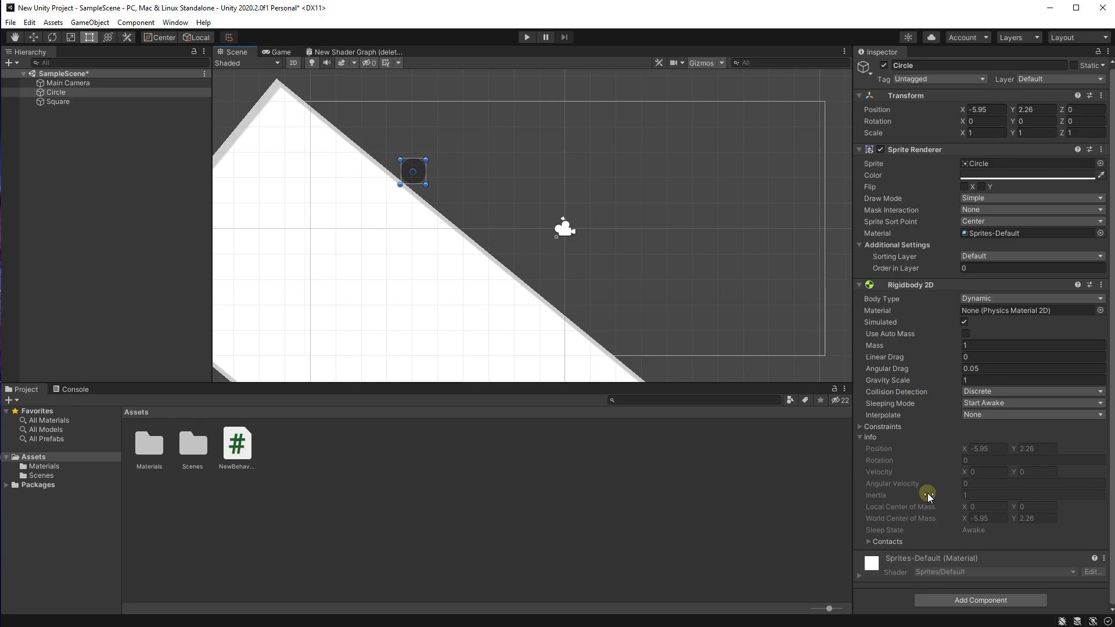
{"action": "left_click", "coordinate": [950, 606]}
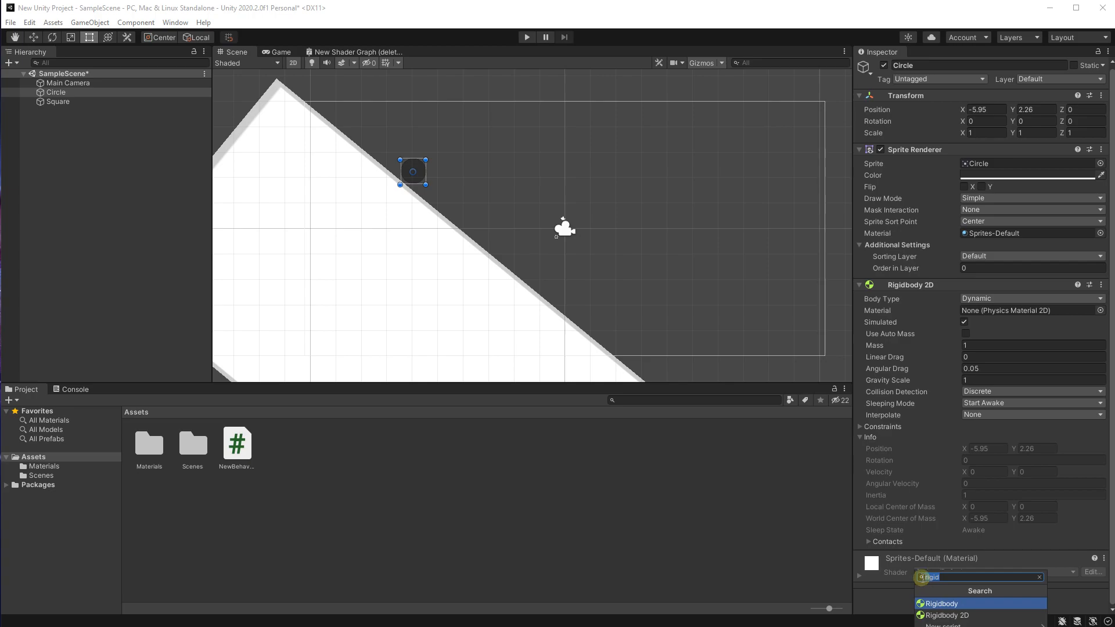
{"action": "type", "text": "box"}
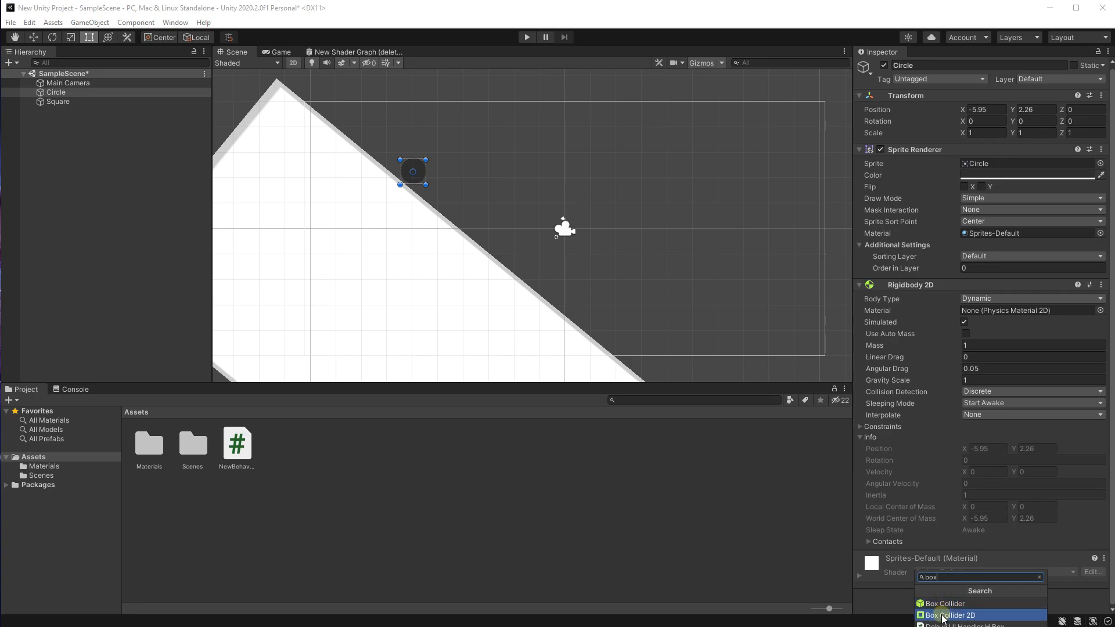
{"action": "key", "text": "ctrl+a"}
{"action": "key", "text": "BackSpace"}
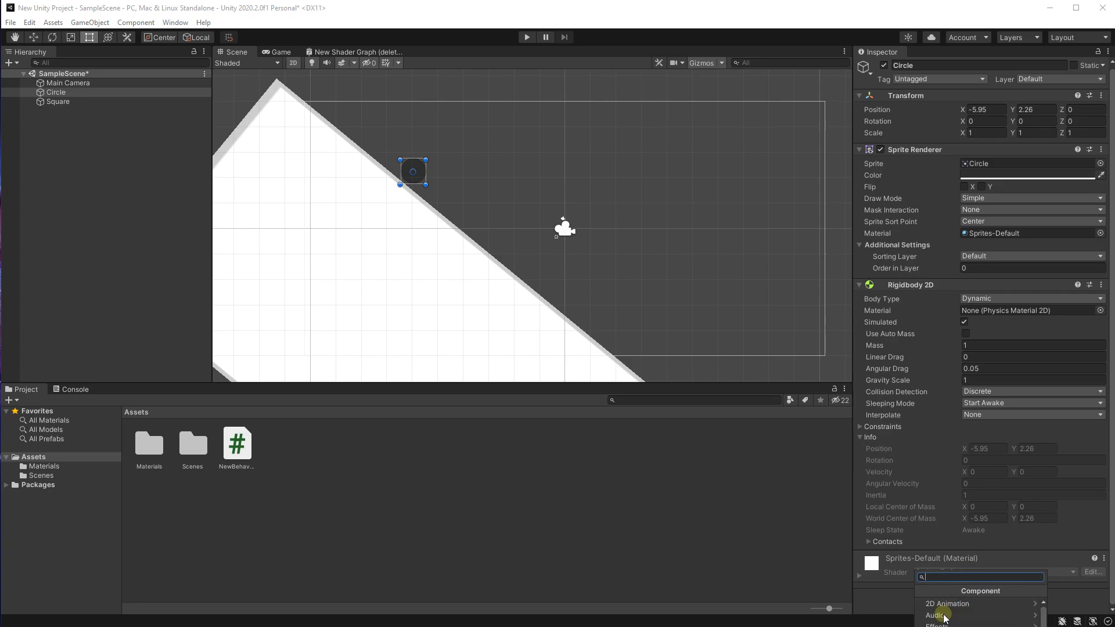
{"action": "type", "text": "circle"}
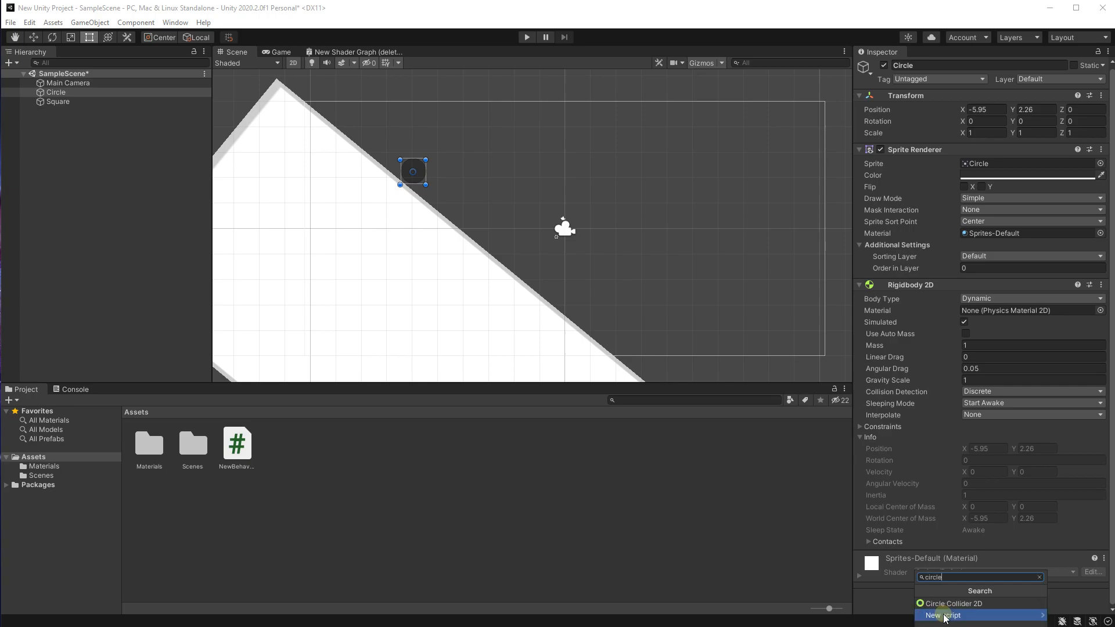
{"action": "left_click", "coordinate": [975, 604]}
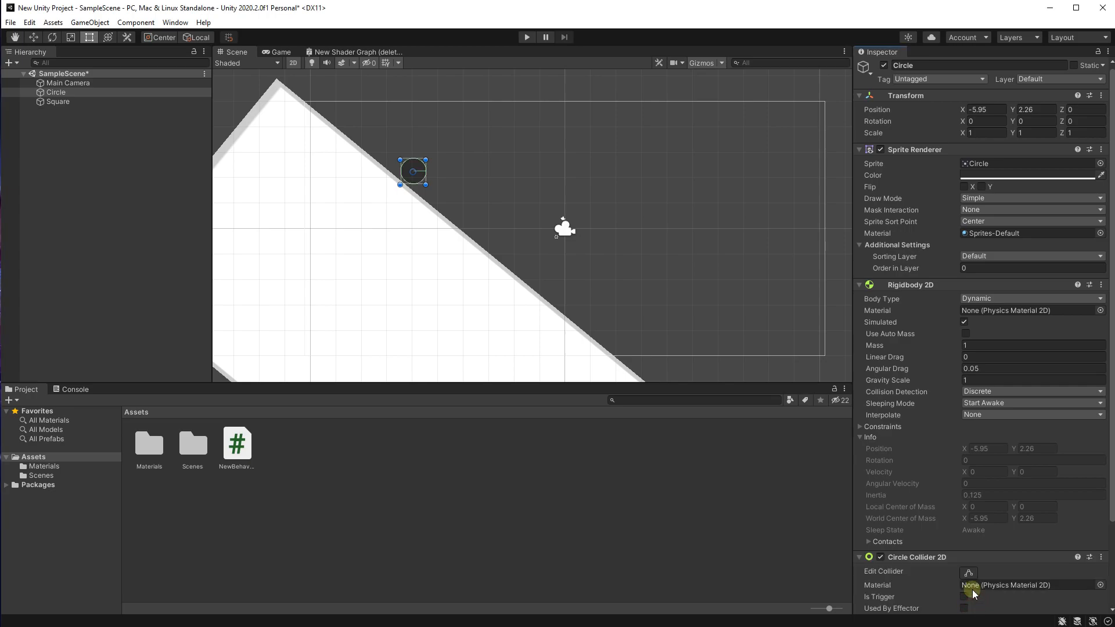
Step: Examine up close how the collider outline fits around the circle sprite
{"action": "scroll", "coordinate": [438, 169], "scroll_direction": "up", "scroll_amount": 10}
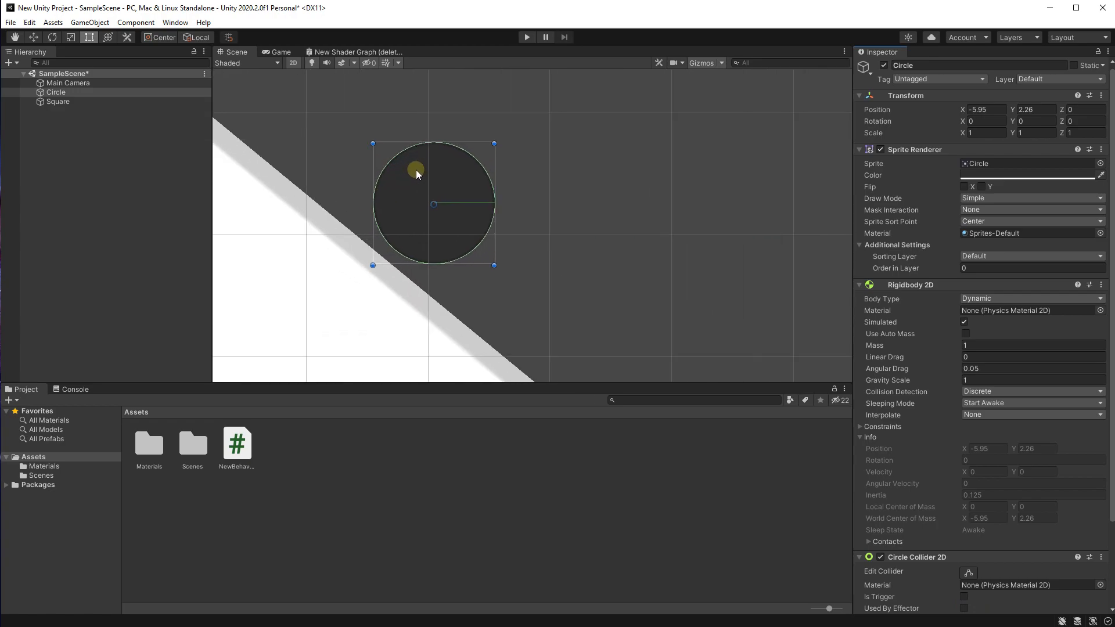
{"action": "scroll", "coordinate": [466, 245], "scroll_direction": "up", "scroll_amount": 1}
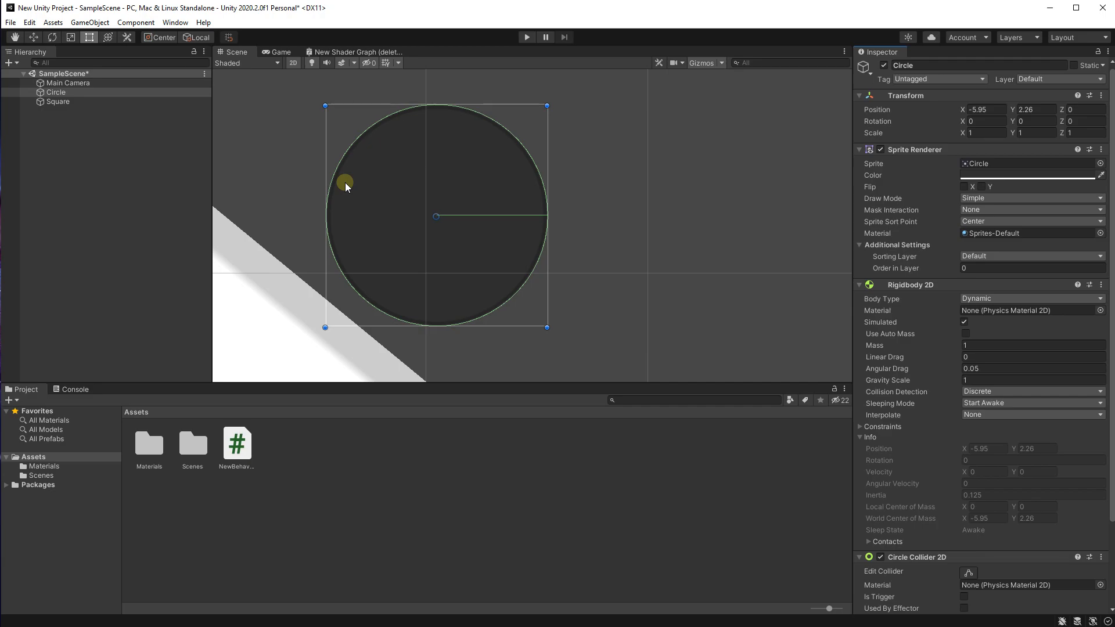
{"action": "scroll", "coordinate": [345, 182], "scroll_direction": "down", "scroll_amount": 6}
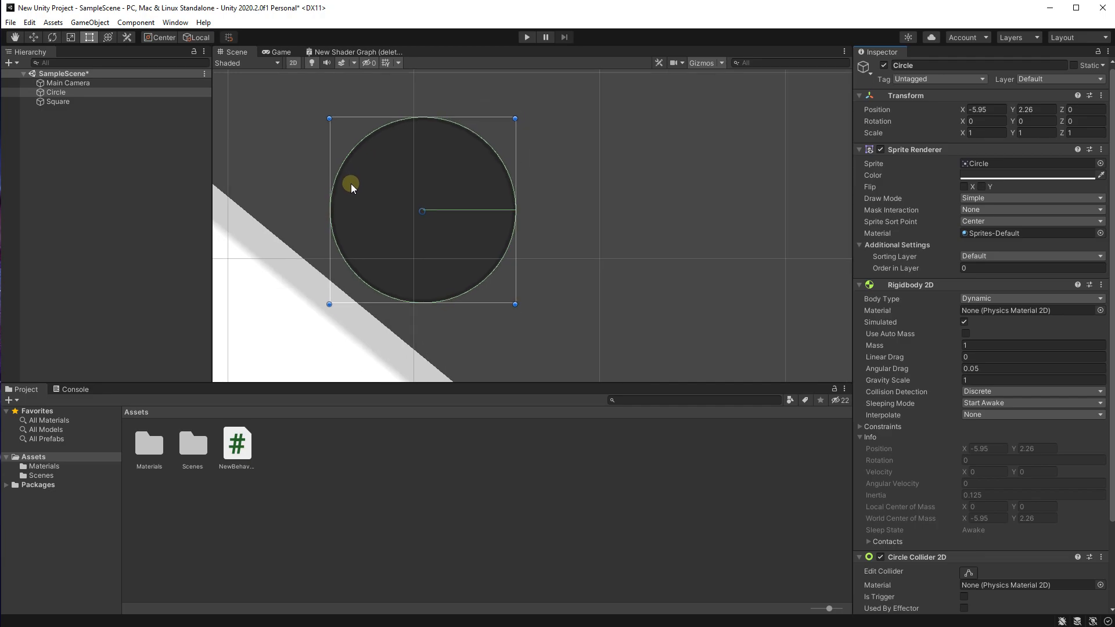
{"action": "scroll", "coordinate": [325, 260], "scroll_direction": "down", "scroll_amount": 11}
{"action": "middle_click_drag", "start_coordinate": [315, 291], "coordinate": [468, 173]}
{"action": "scroll", "coordinate": [442, 223], "scroll_direction": "down", "scroll_amount": 11}
Step: Change the Square ramp's sprite color from the orange hue to a dark reddish brown
{"action": "left_click", "coordinate": [413, 233]}
{"action": "scroll", "coordinate": [409, 237], "scroll_direction": "down", "scroll_amount": 1}
{"action": "scroll", "coordinate": [430, 209], "scroll_direction": "down", "scroll_amount": 4}
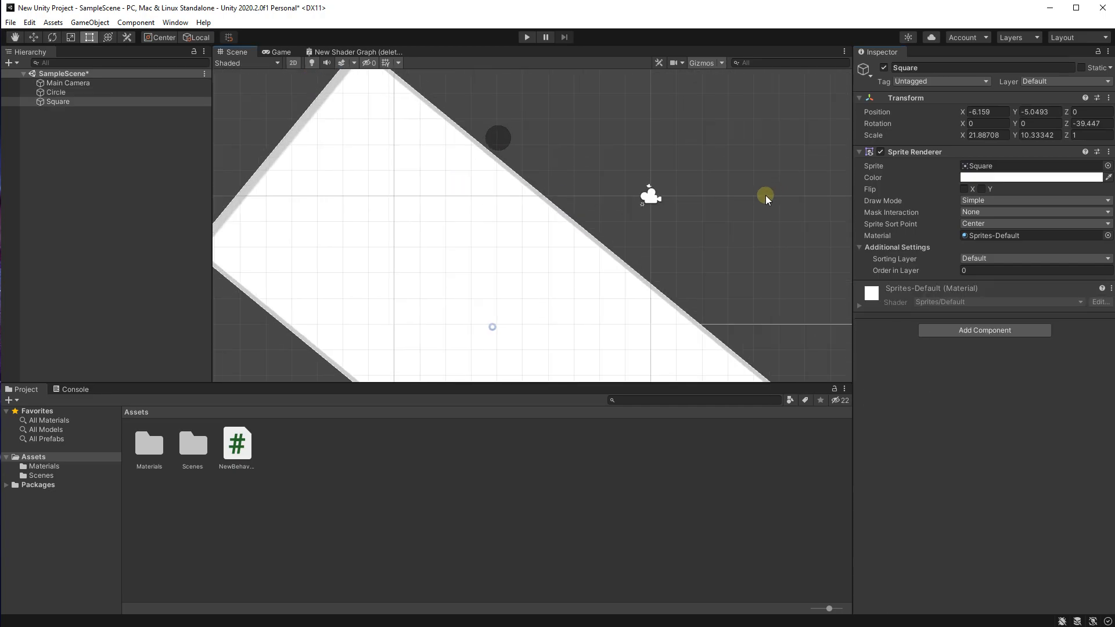
{"action": "middle_click_drag", "start_coordinate": [714, 232], "coordinate": [664, 273]}
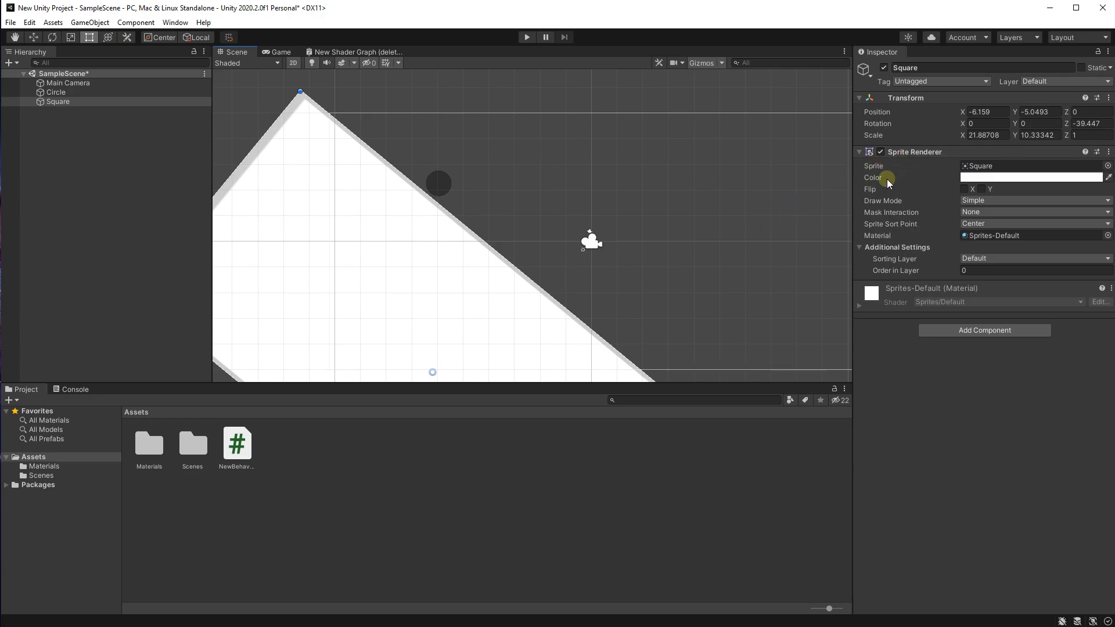
{"action": "left_click", "coordinate": [1021, 178]}
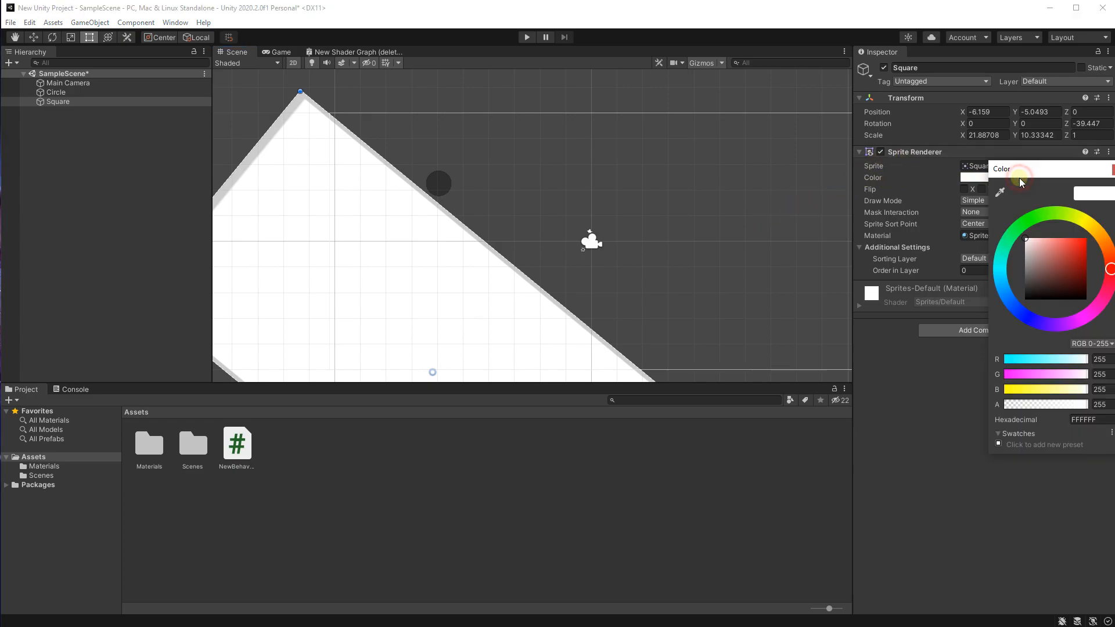
{"action": "left_click", "coordinate": [1108, 251]}
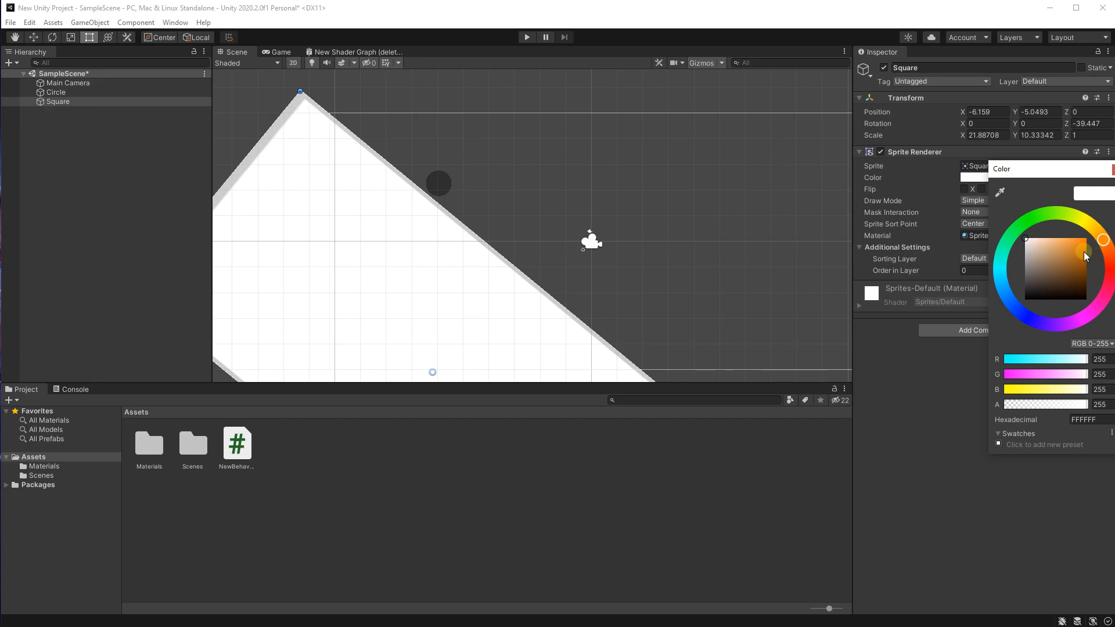
{"action": "left_click_drag", "start_coordinate": [1085, 242], "coordinate": [1080, 287]}
{"action": "left_click", "coordinate": [665, 129]}
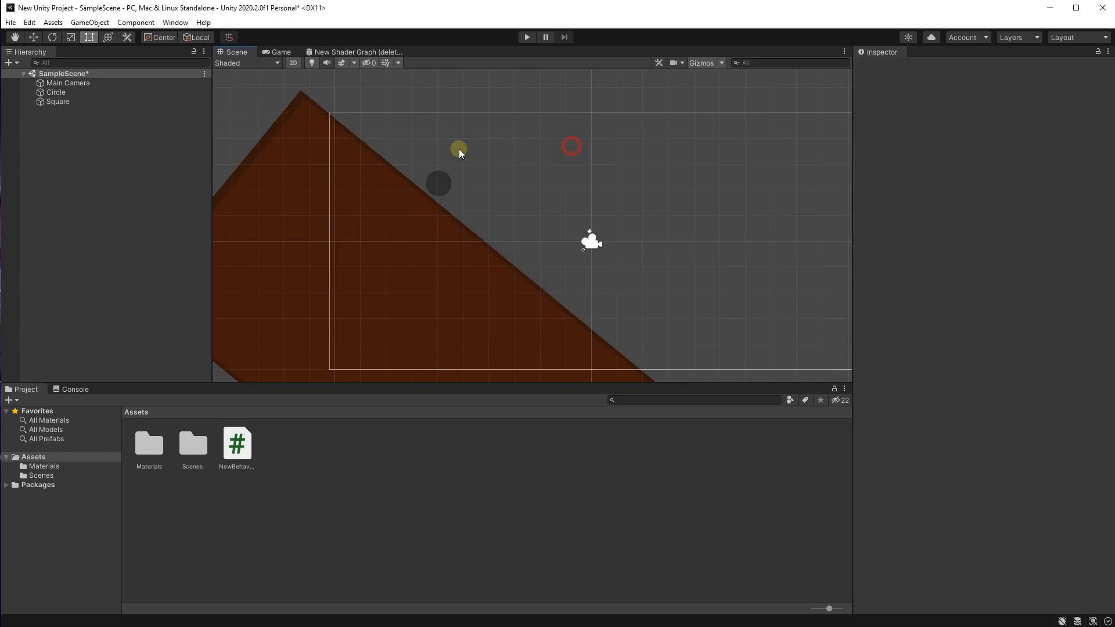
Step: Preview the recolored ramp and circle in the Game view, and return to the Scene view to check where they meet
{"action": "left_click", "coordinate": [281, 51]}
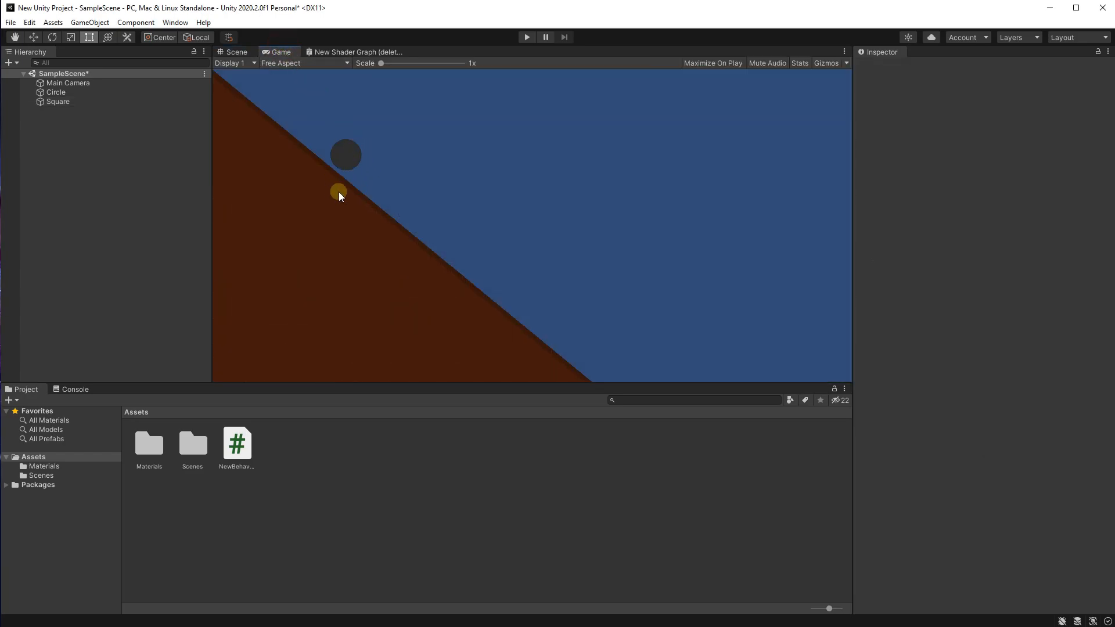
{"action": "left_click", "coordinate": [240, 52]}
{"action": "scroll", "coordinate": [463, 197], "scroll_direction": "up", "scroll_amount": 4}
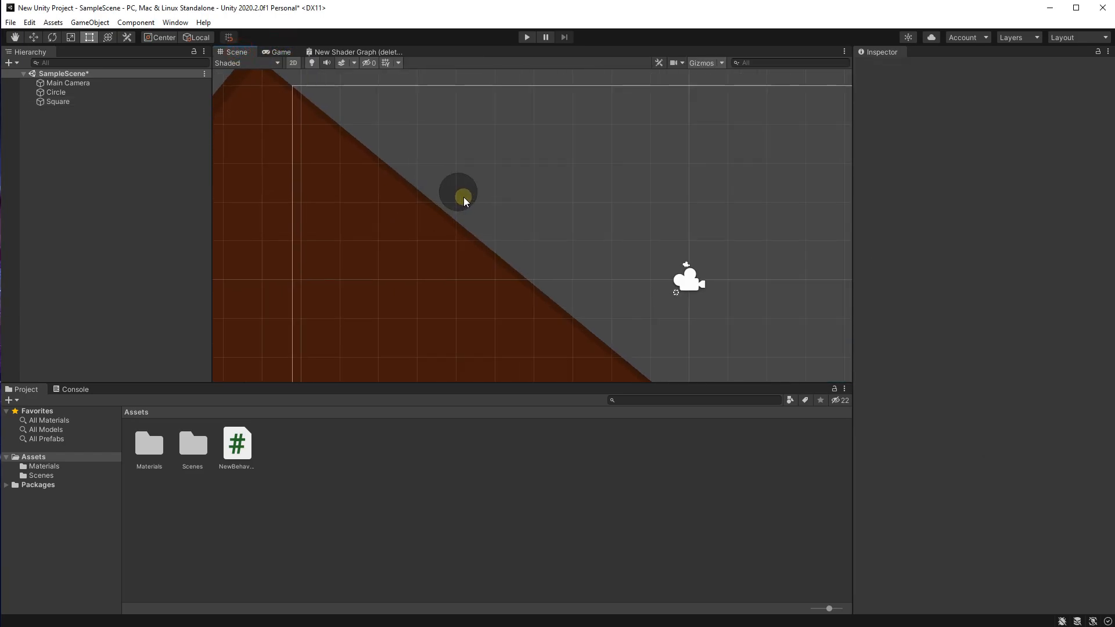
{"action": "scroll", "coordinate": [452, 227], "scroll_direction": "down", "scroll_amount": 1}
{"action": "scroll", "coordinate": [457, 233], "scroll_direction": "down", "scroll_amount": 1}
{"action": "scroll", "coordinate": [462, 231], "scroll_direction": "up", "scroll_amount": 2}
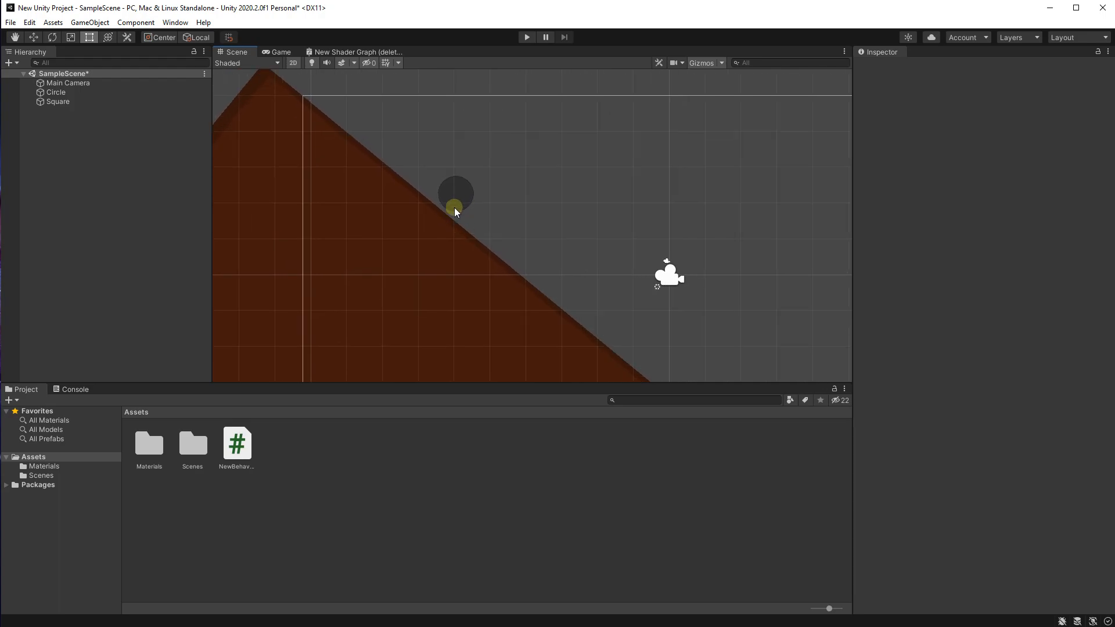
Step: Add a Rigidbody 2D component to the brown Square ramp
{"action": "left_click", "coordinate": [430, 259]}
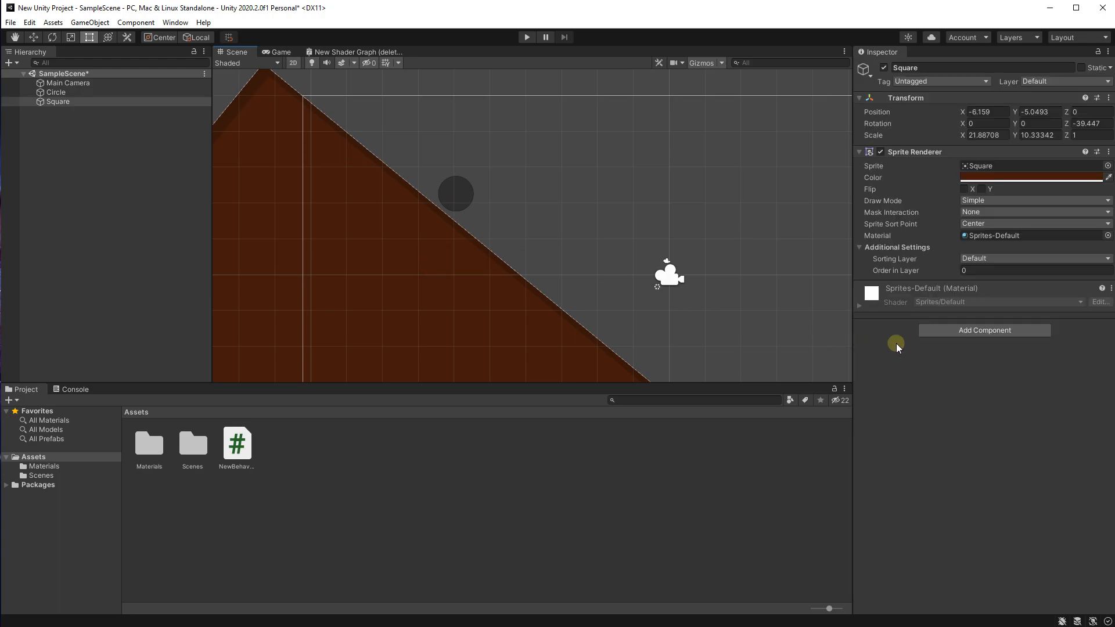
{"action": "left_click", "coordinate": [935, 335]}
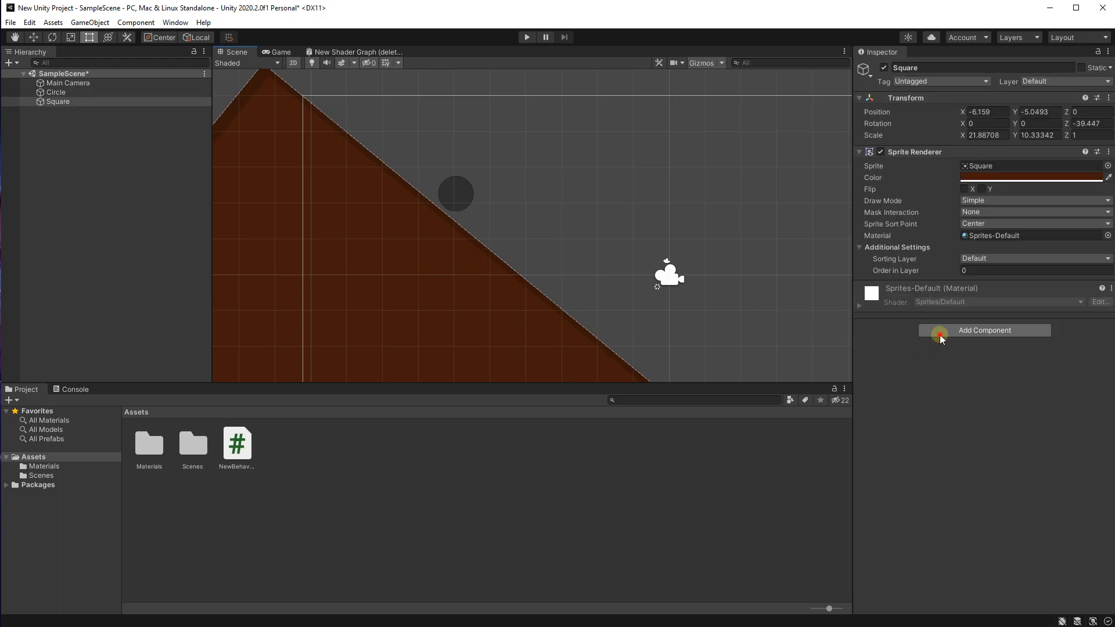
{"action": "type", "text": "rigid"}
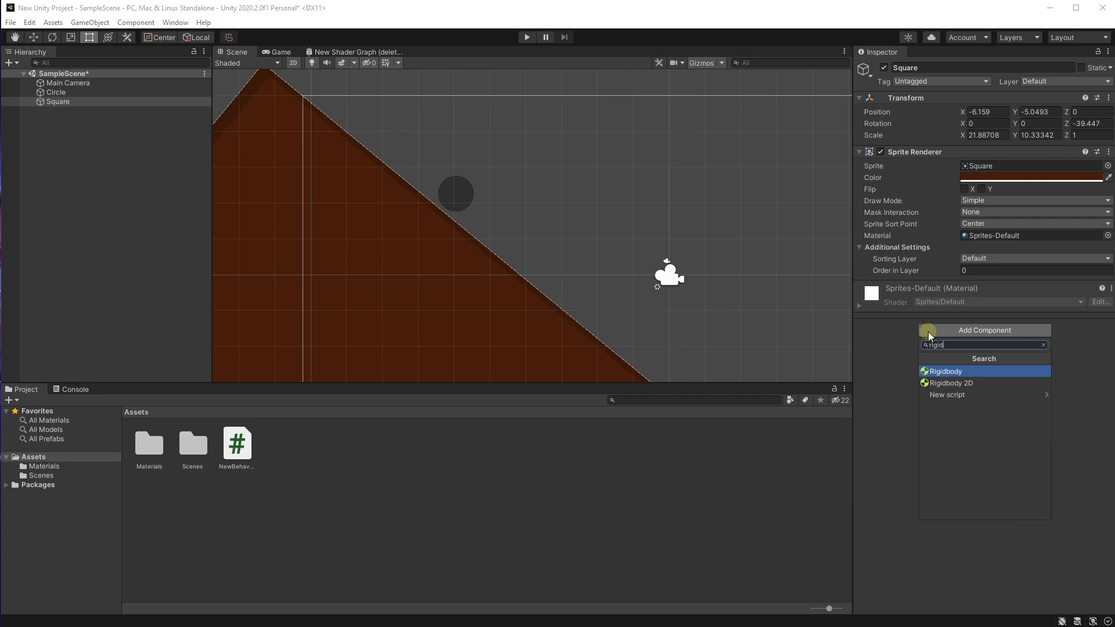
{"action": "left_click", "coordinate": [957, 384]}
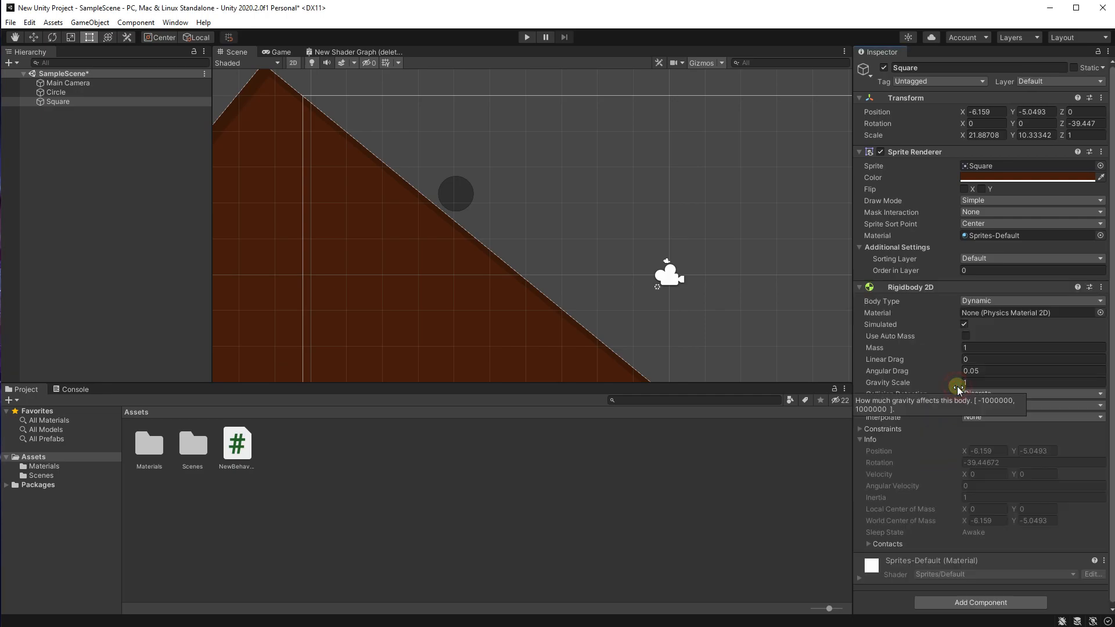
Step: Add a Box Collider 2D component to the Square ramp and check its settings and outline
{"action": "left_click", "coordinate": [950, 600]}
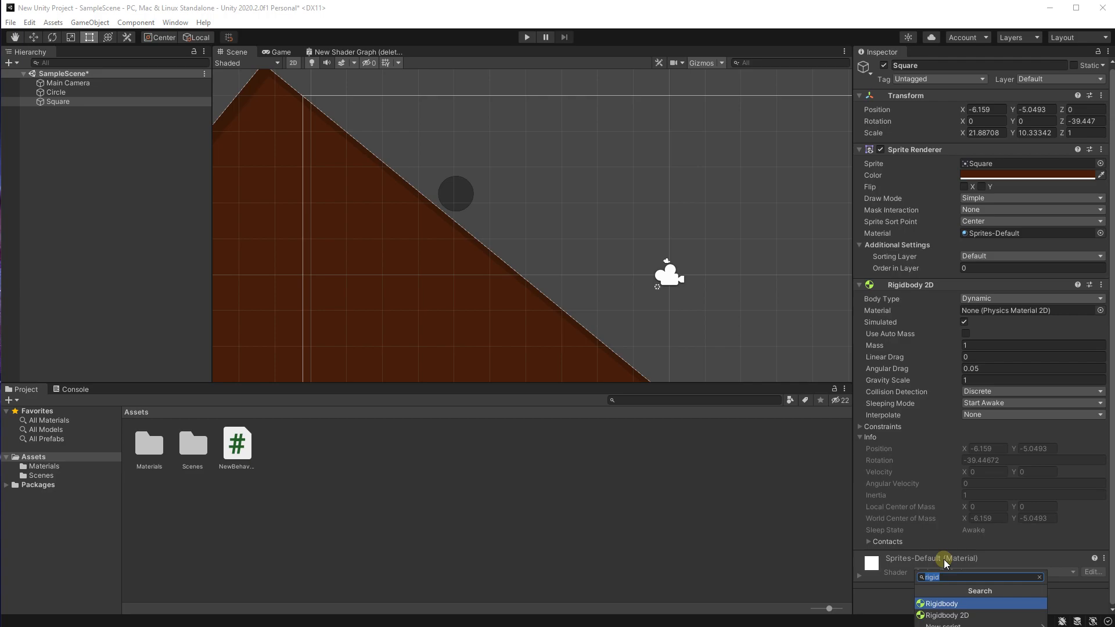
{"action": "type", "text": "box"}
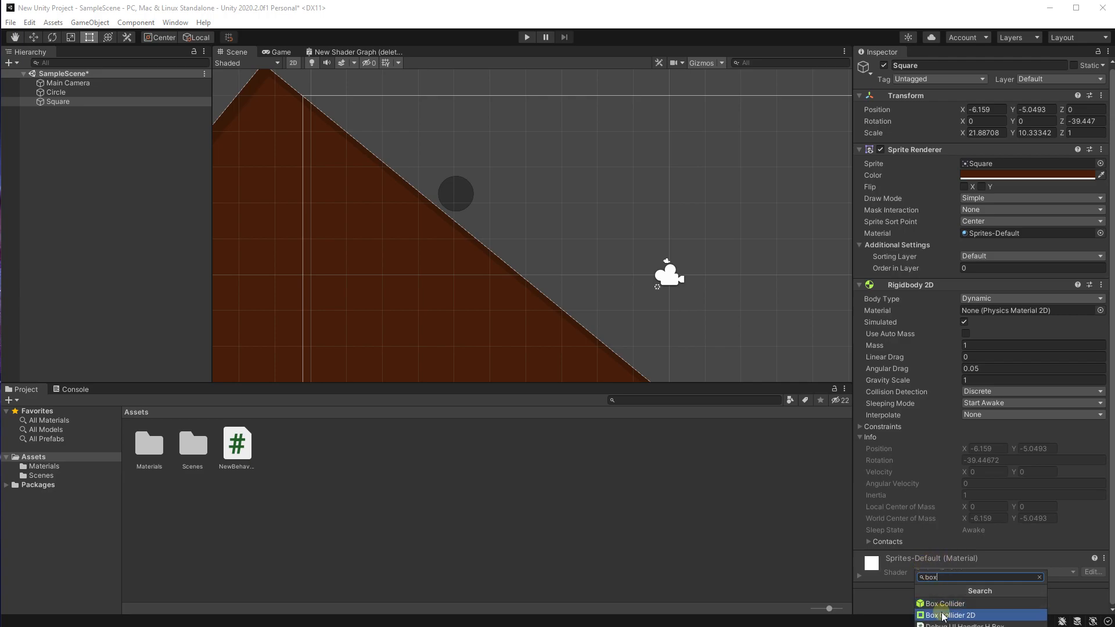
{"action": "left_click", "coordinate": [944, 616]}
{"action": "scroll", "coordinate": [936, 554], "scroll_direction": "down", "scroll_amount": 3}
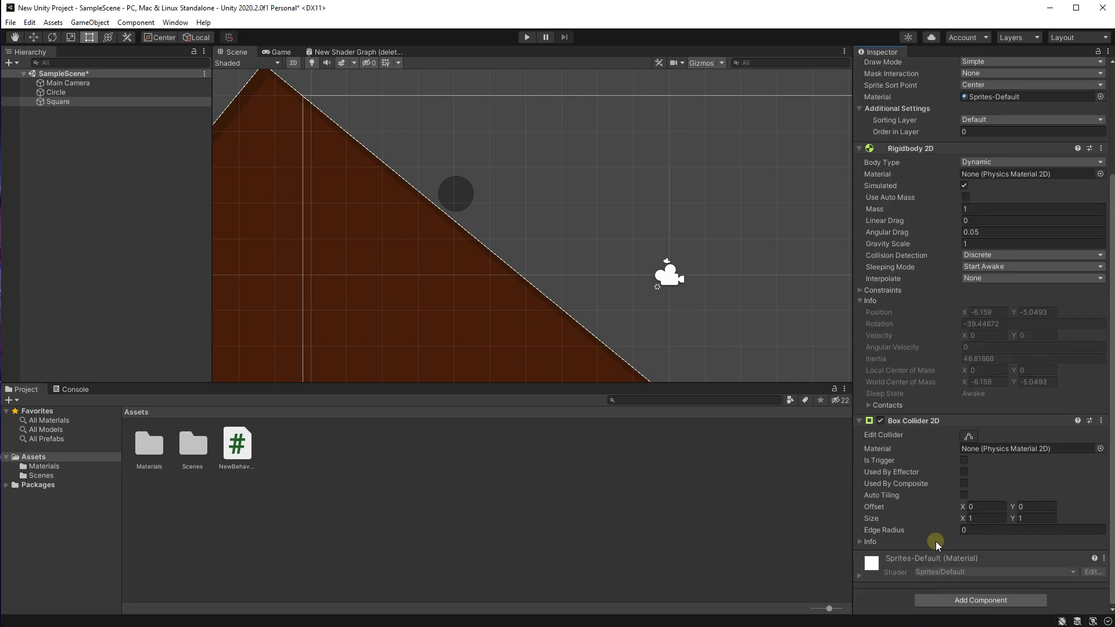
{"action": "scroll", "coordinate": [592, 236], "scroll_direction": "down", "scroll_amount": 1}
{"action": "scroll", "coordinate": [473, 174], "scroll_direction": "down", "scroll_amount": 2}
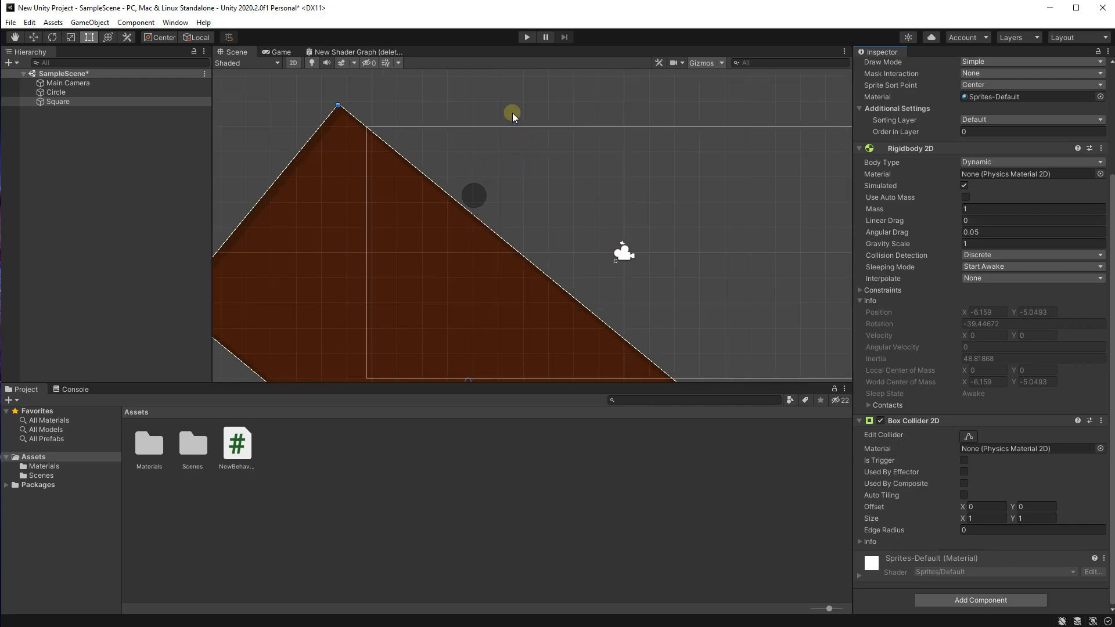
Step: Run the scene in Play mode to test how the Circle and the Square ramp behave together, and stop it
{"action": "left_click", "coordinate": [522, 91]}
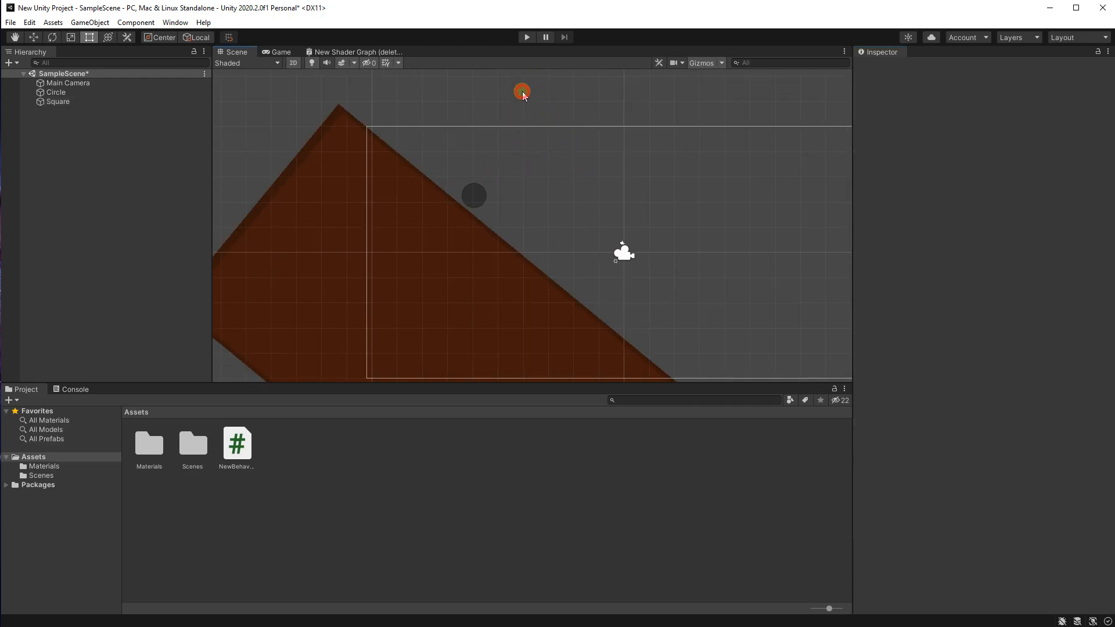
{"action": "scroll", "coordinate": [515, 113], "scroll_direction": "down", "scroll_amount": 1}
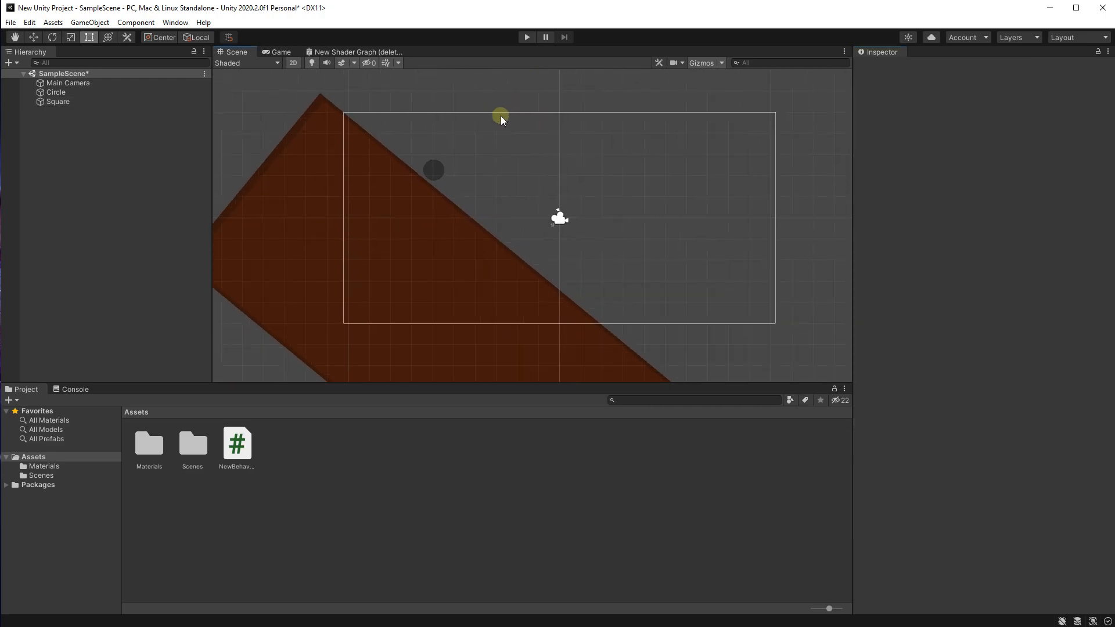
{"action": "left_click", "coordinate": [527, 37]}
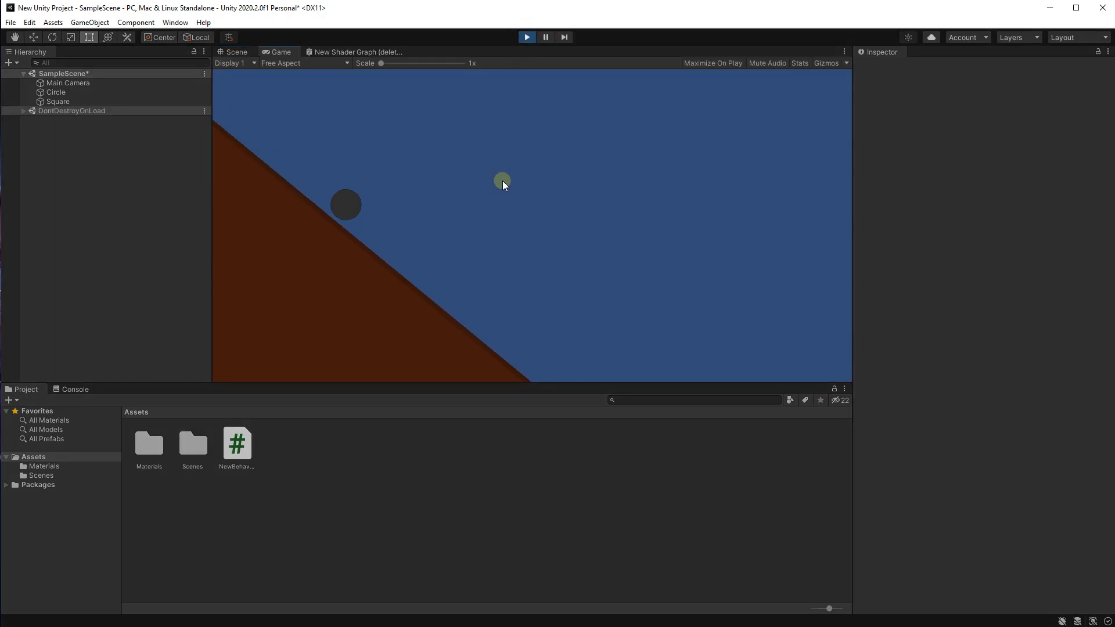
{"action": "left_click", "coordinate": [527, 37]}
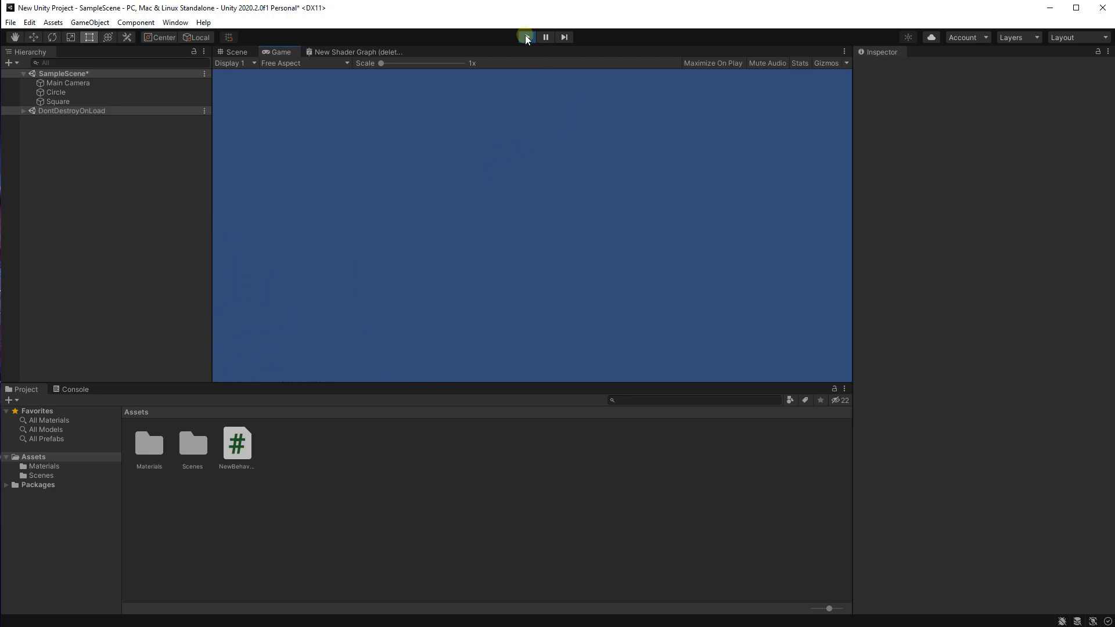
Step: Set the Square ramp's Rigidbody 2D body type to Static and test the scene briefly in Play mode
{"action": "left_click", "coordinate": [420, 206]}
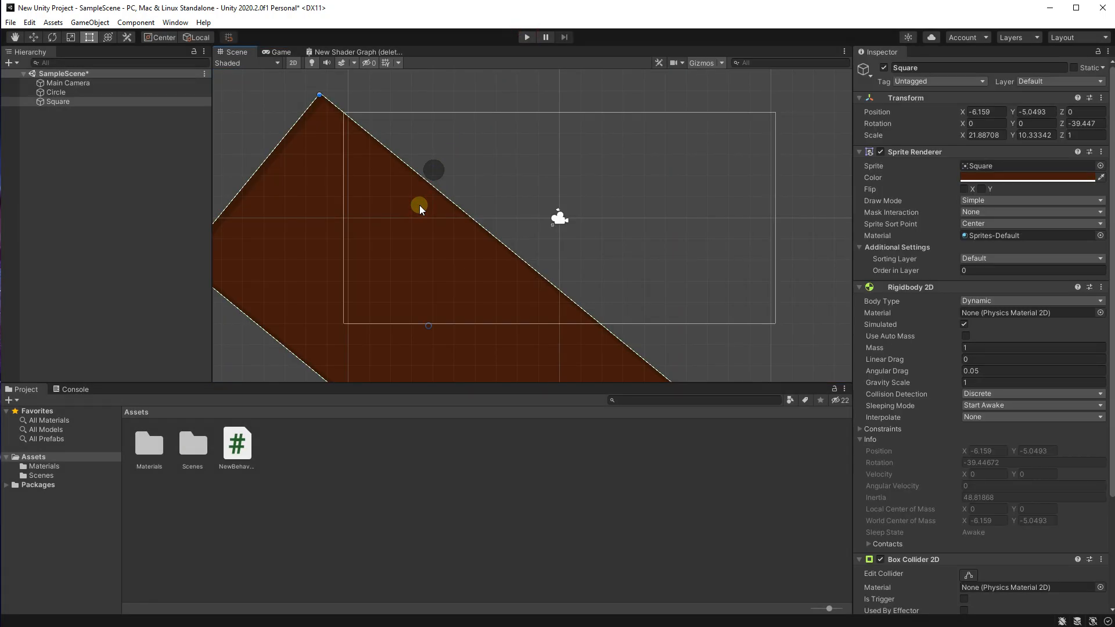
{"action": "scroll", "coordinate": [410, 203], "scroll_direction": "up", "scroll_amount": 2}
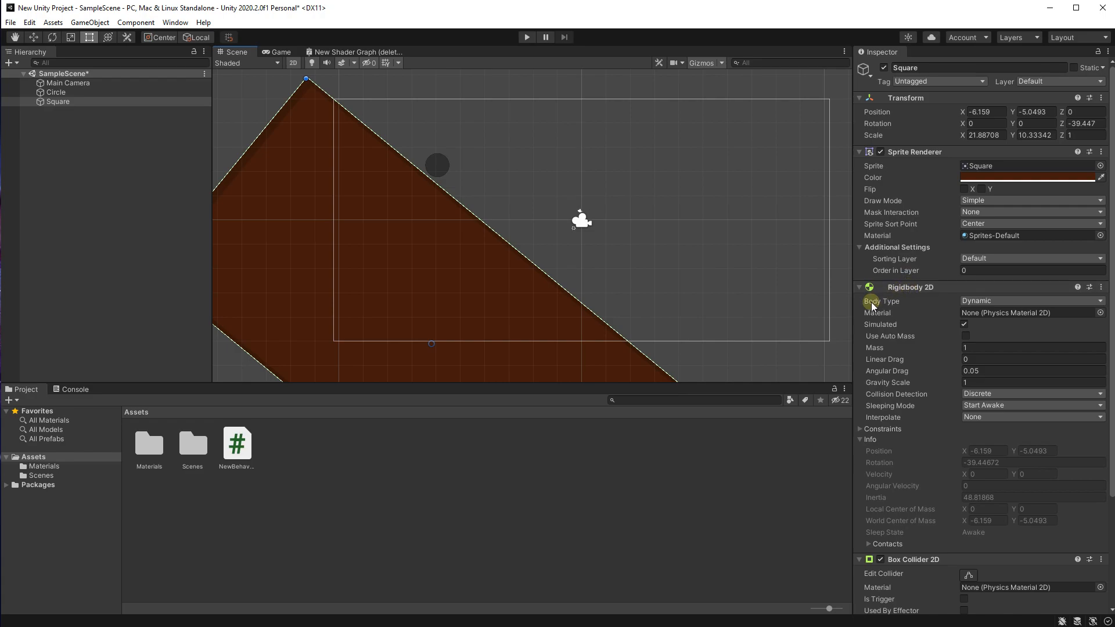
{"action": "left_click", "coordinate": [977, 301]}
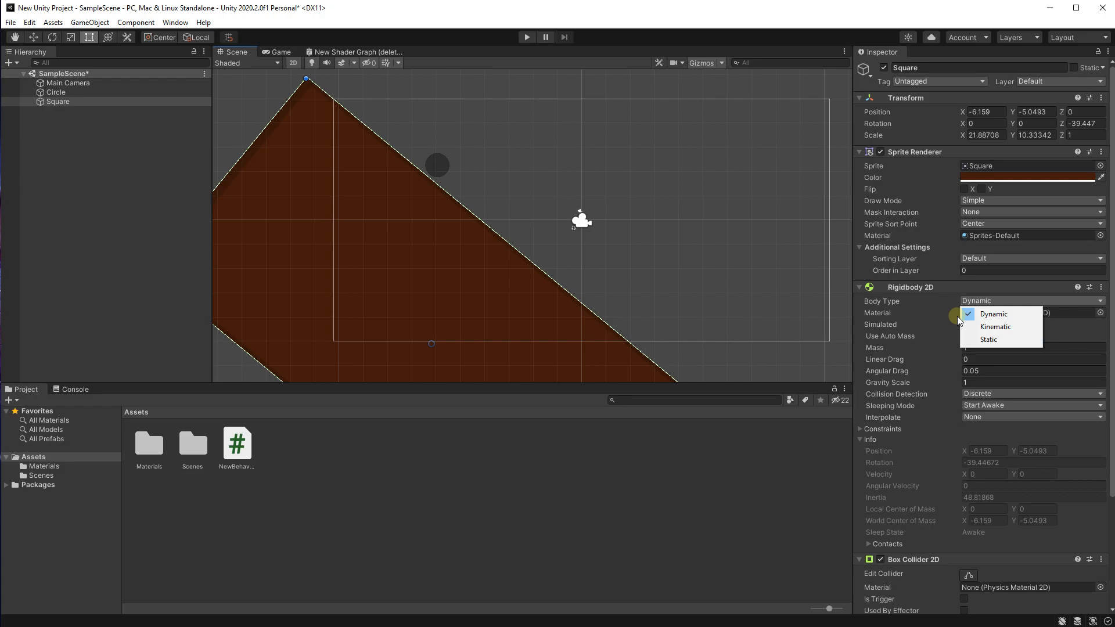
{"action": "left_click", "coordinate": [981, 339]}
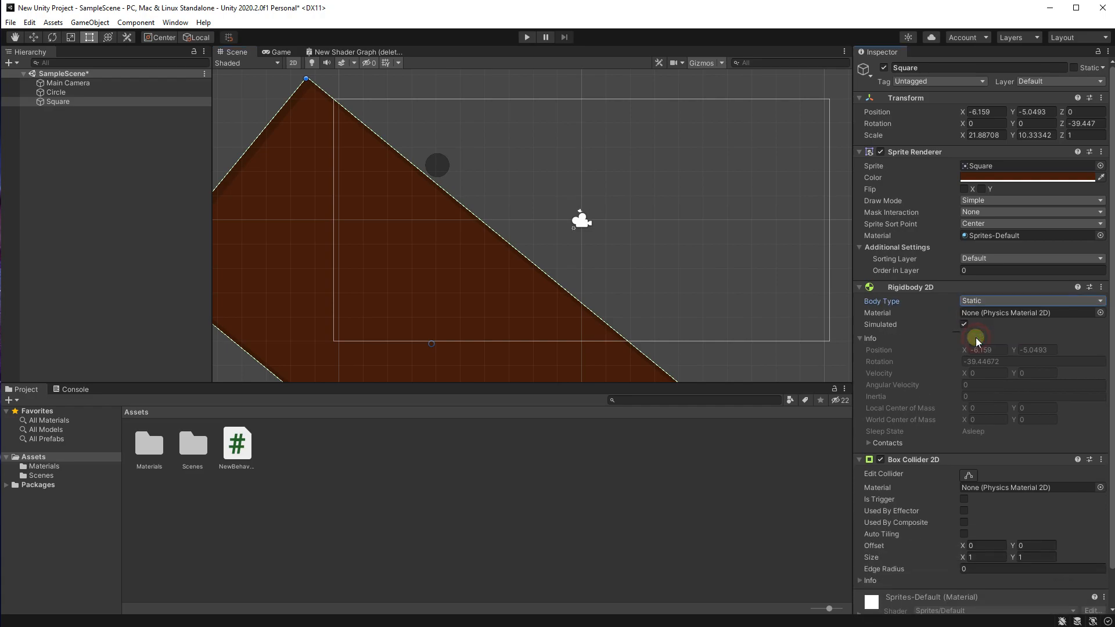
{"action": "left_click", "coordinate": [527, 37]}
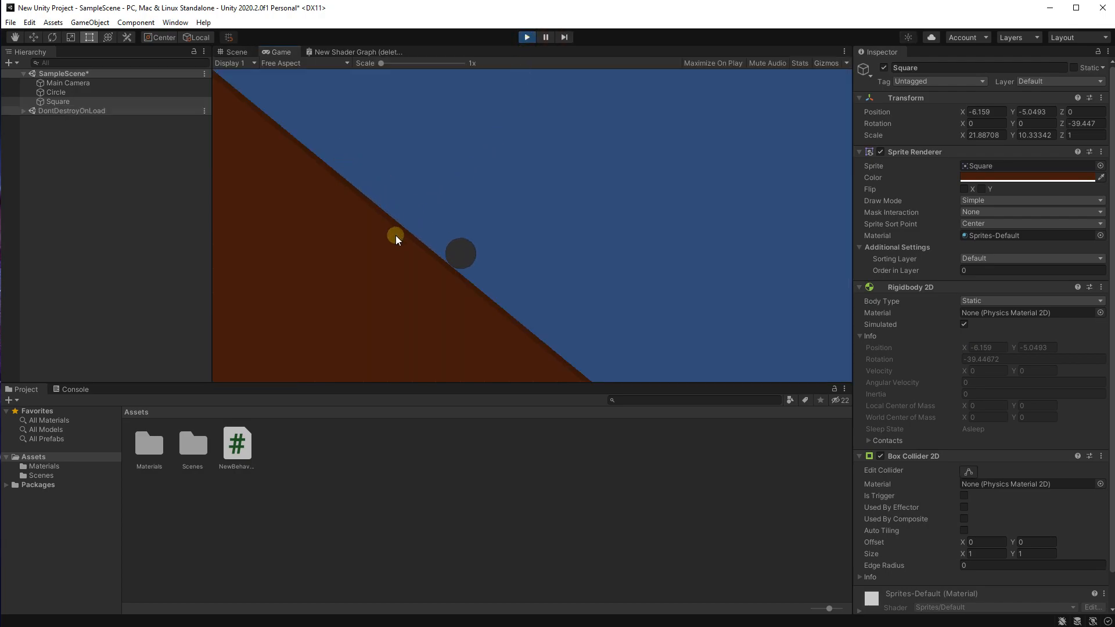
{"action": "left_click", "coordinate": [525, 36]}
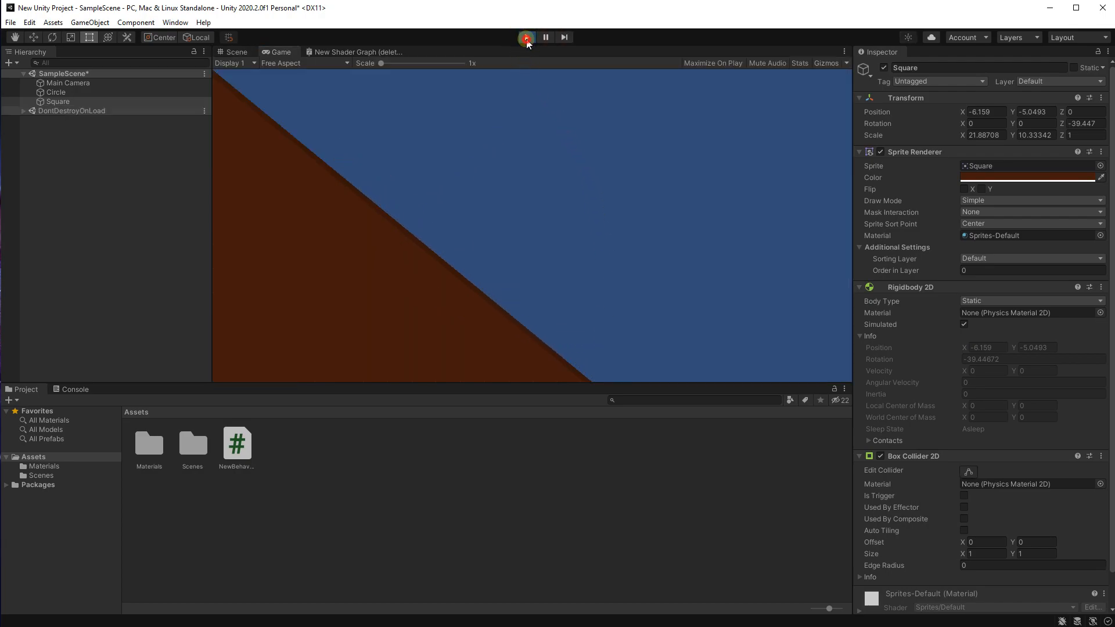
Step: Select the Circle and examine its placement against the ramp's slope and the camera frame in the Scene view
{"action": "left_click", "coordinate": [104, 93]}
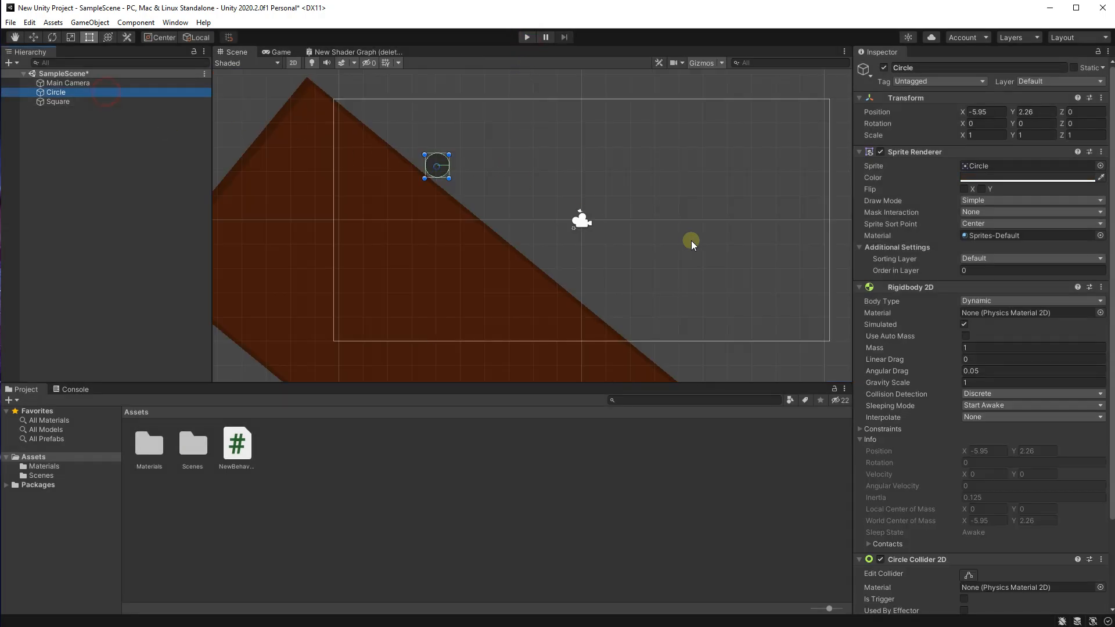
{"action": "scroll", "coordinate": [441, 154], "scroll_direction": "up", "scroll_amount": 5}
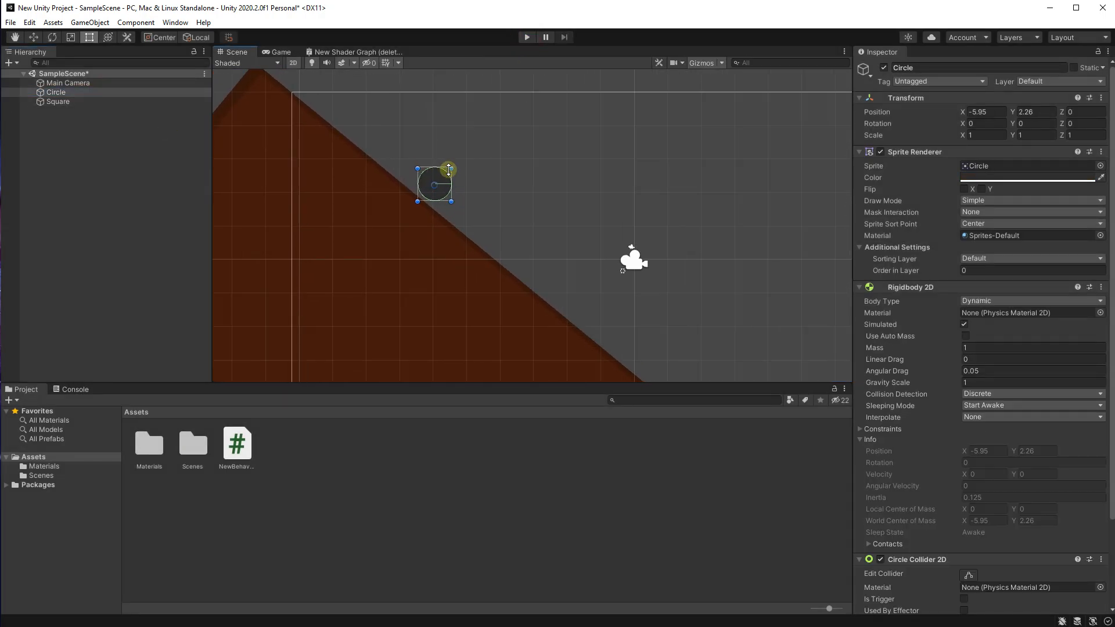
{"action": "middle_click_drag", "start_coordinate": [660, 217], "coordinate": [544, 185]}
{"action": "scroll", "coordinate": [397, 149], "scroll_direction": "down", "scroll_amount": 1}
{"action": "scroll", "coordinate": [403, 163], "scroll_direction": "down", "scroll_amount": 5}
{"action": "middle_click_drag", "start_coordinate": [427, 298], "coordinate": [490, 258]}
{"action": "scroll", "coordinate": [343, 185], "scroll_direction": "up", "scroll_amount": 4}
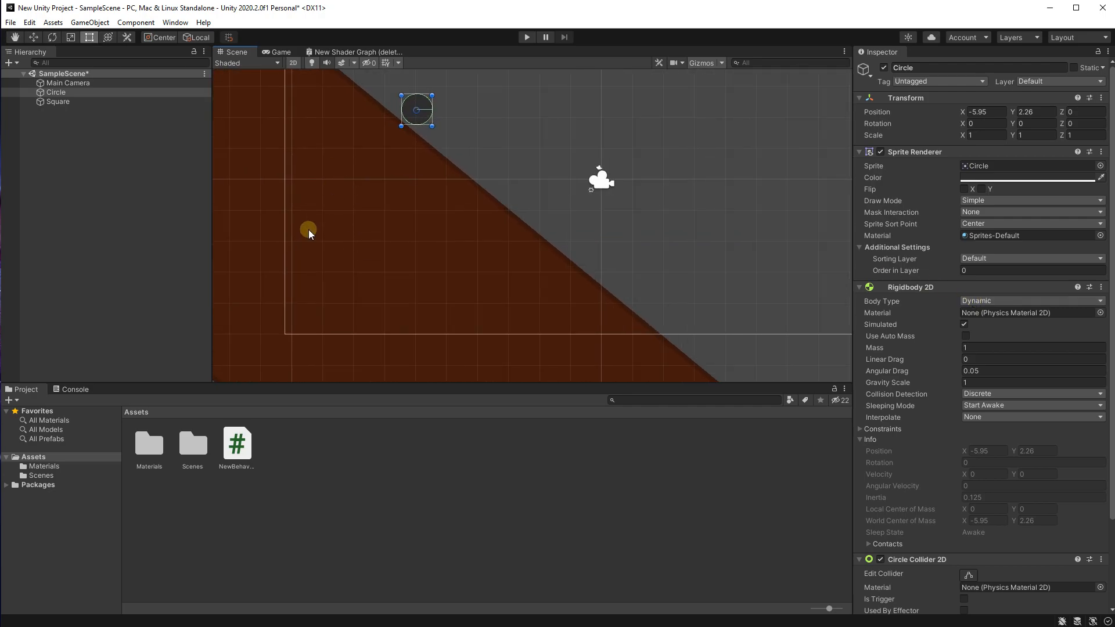
{"action": "scroll", "coordinate": [312, 238], "scroll_direction": "down", "scroll_amount": 2}
{"action": "middle_click_drag", "start_coordinate": [224, 128], "coordinate": [416, 180]}
{"action": "scroll", "coordinate": [485, 293], "scroll_direction": "down", "scroll_amount": 2}
{"action": "middle_click_drag", "start_coordinate": [487, 296], "coordinate": [396, 227]}
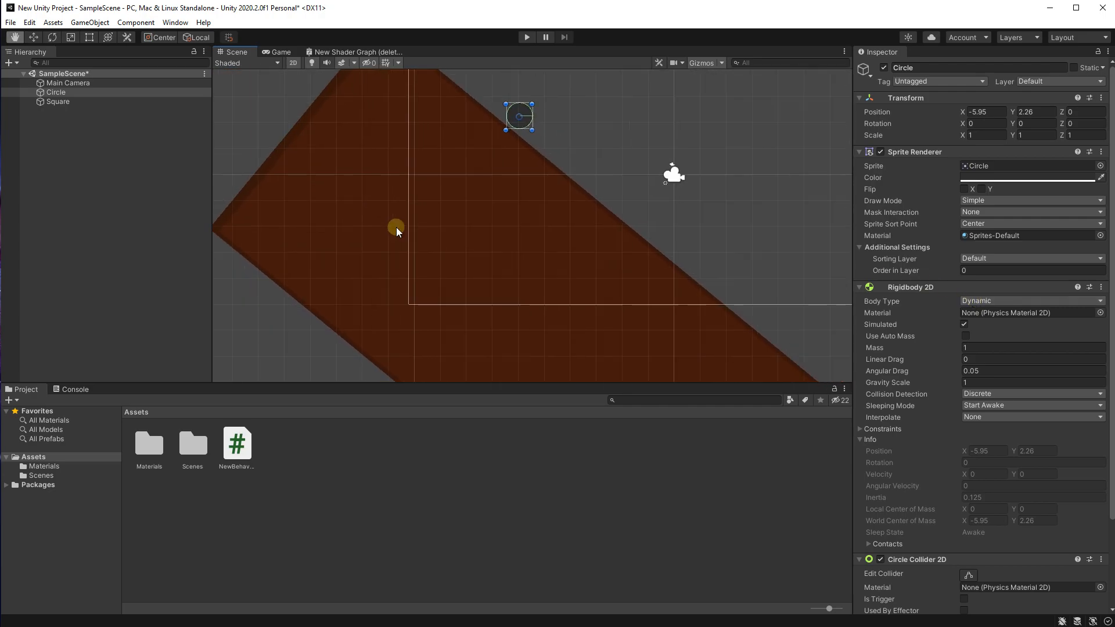
{"action": "scroll", "coordinate": [406, 203], "scroll_direction": "down", "scroll_amount": 1}
{"action": "middle_click_drag", "start_coordinate": [417, 178], "coordinate": [358, 221]}
{"action": "scroll", "coordinate": [459, 147], "scroll_direction": "up", "scroll_amount": 3}
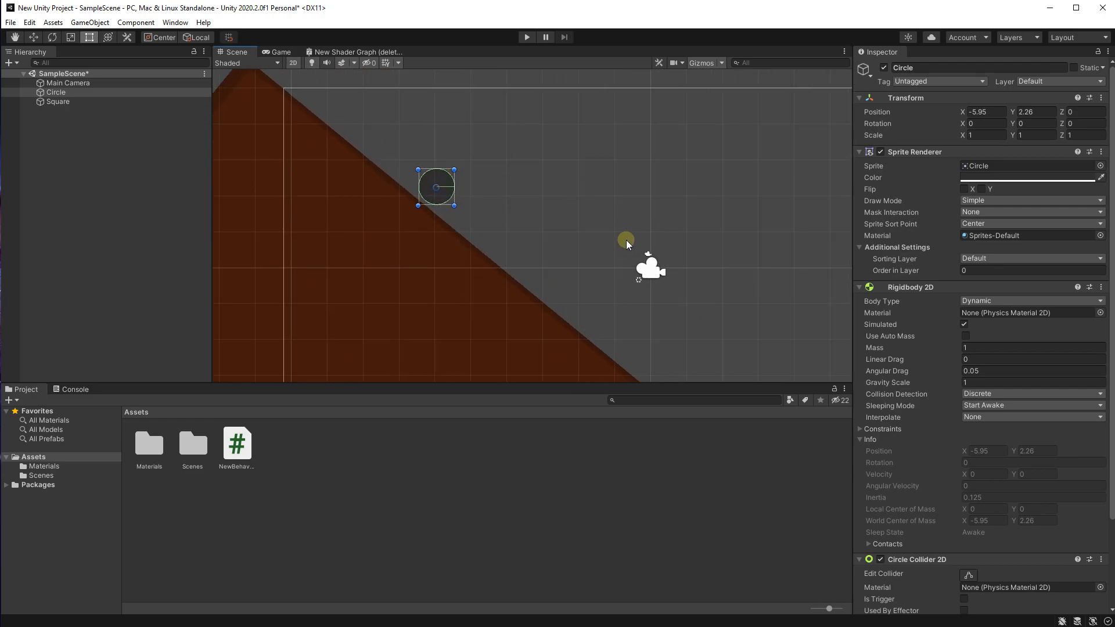
{"action": "scroll", "coordinate": [604, 263], "scroll_direction": "down", "scroll_amount": 3}
{"action": "middle_click_drag", "start_coordinate": [601, 265], "coordinate": [510, 201]}
{"action": "mouse_move", "coordinate": [539, 133]}
{"action": "middle_mouse_down"}
{"action": "mouse_move", "coordinate": [515, 164]}
{"action": "mouse_move", "coordinate": [548, 151]}
{"action": "middle_mouse_up"}
{"action": "scroll", "coordinate": [528, 155], "scroll_direction": "down", "scroll_amount": 1}
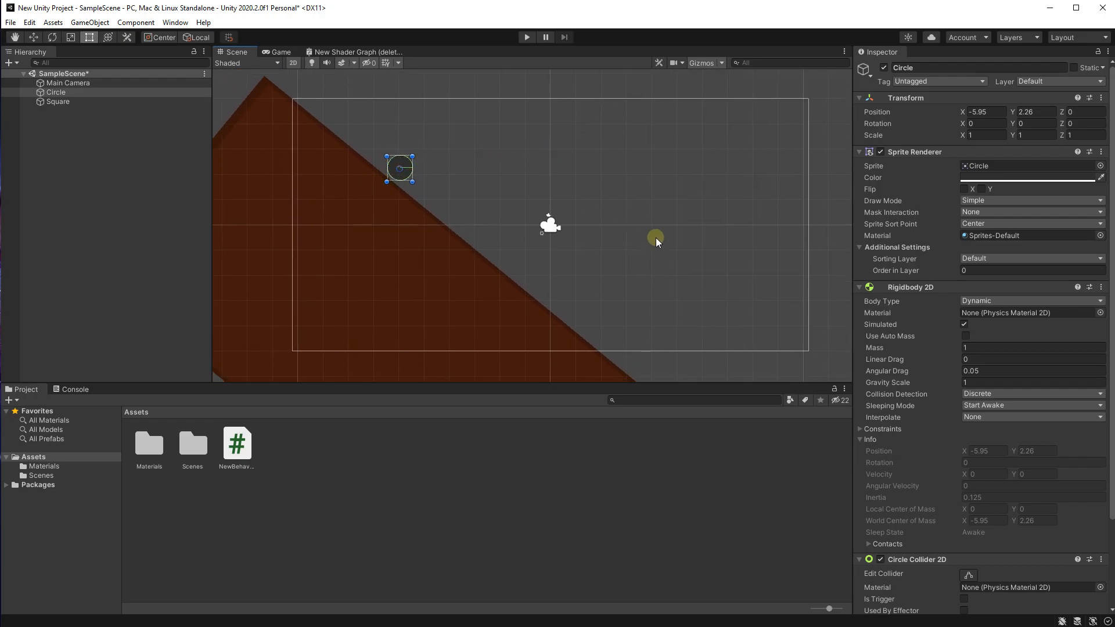
Step: Run the scene in Play mode again to watch the Circle on the static ramp
{"action": "left_click", "coordinate": [527, 40]}
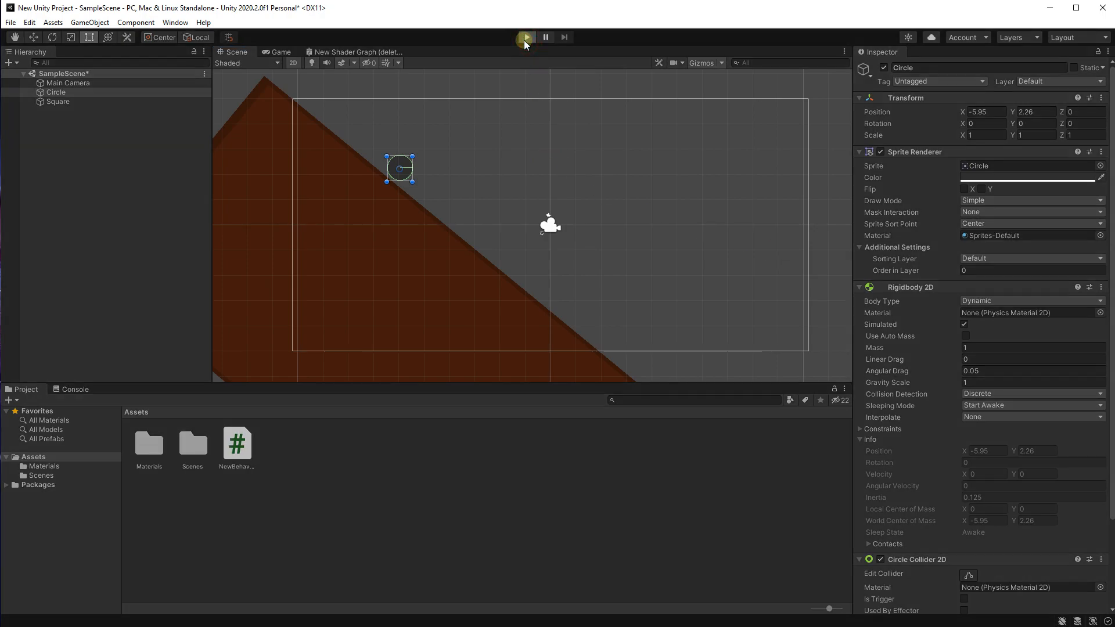